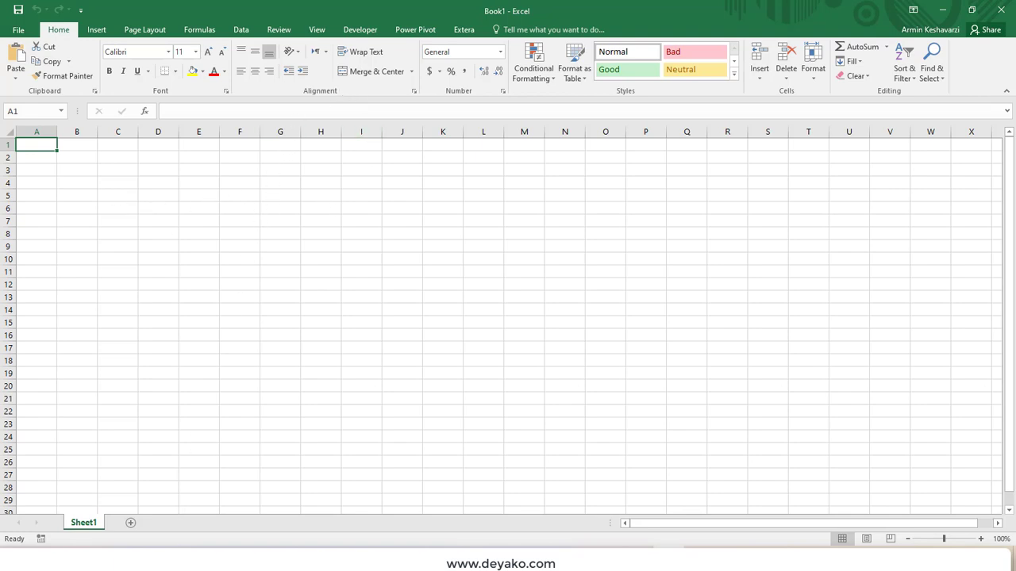
Open Iris-setosa.xlsx from its folder in File Explorer
left_click(188, 519)
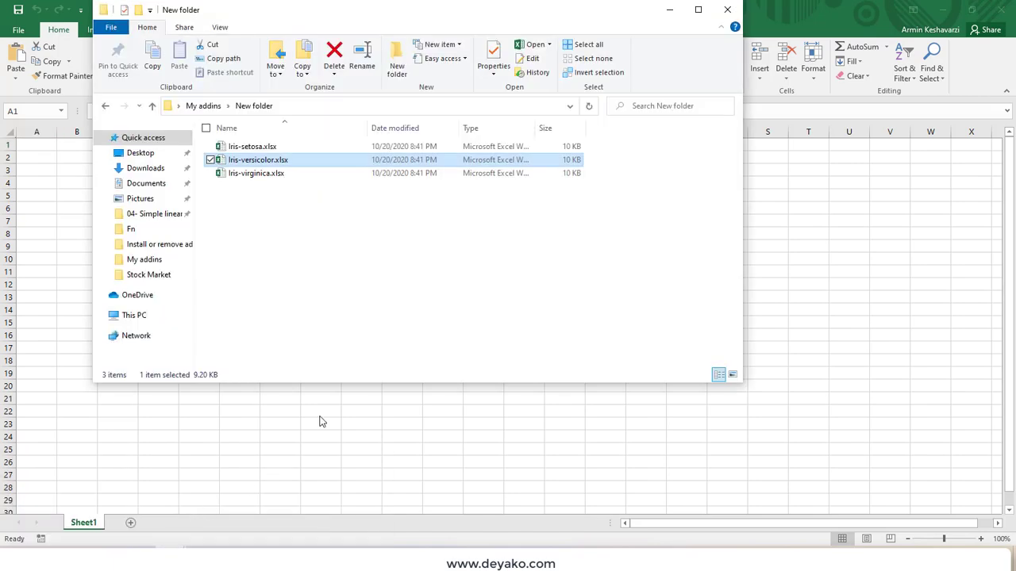
double_click(249, 146)
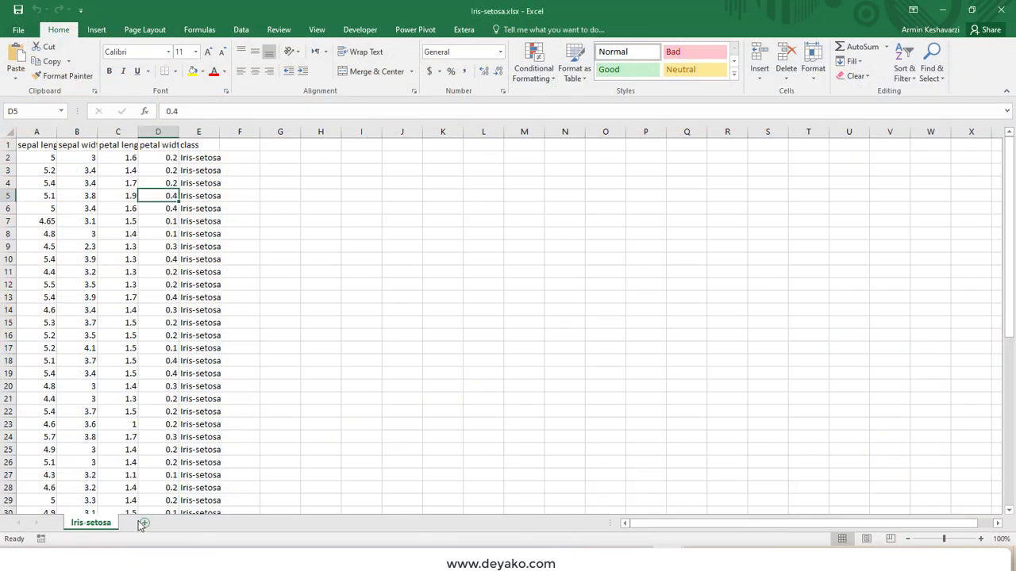
Add two new sheets and copy Iris-setosa's header and data in A1:E24 into Sheet1
left_click(144, 523)
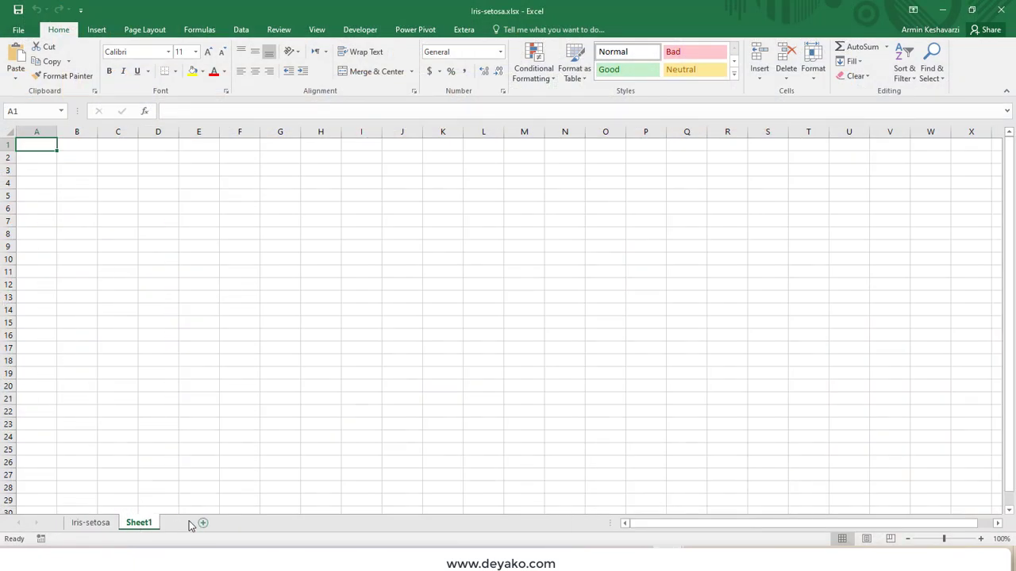
left_click(187, 523)
left_click(88, 523)
left_click_drag(24, 144, 183, 436)
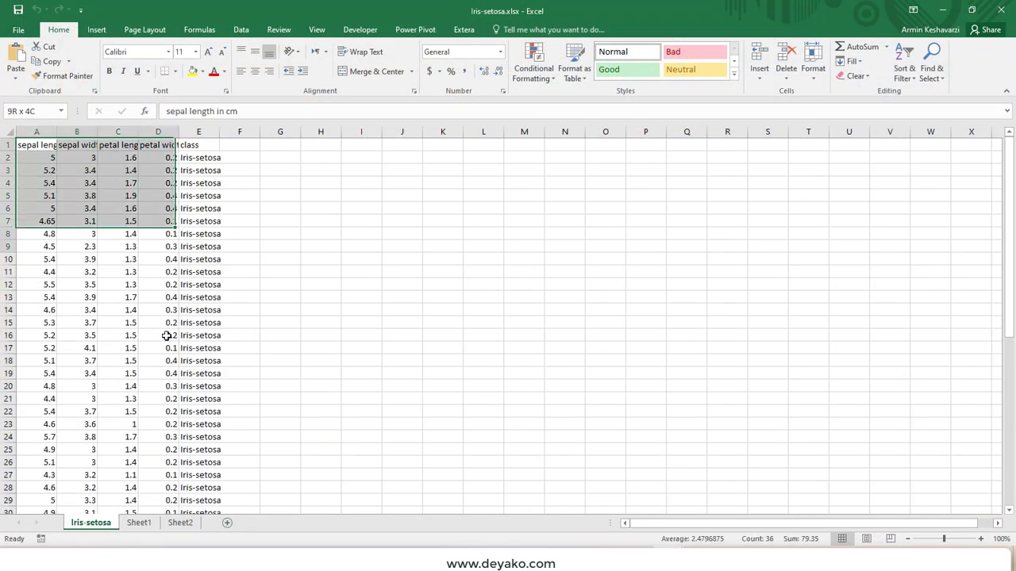
key("ctrl+c")
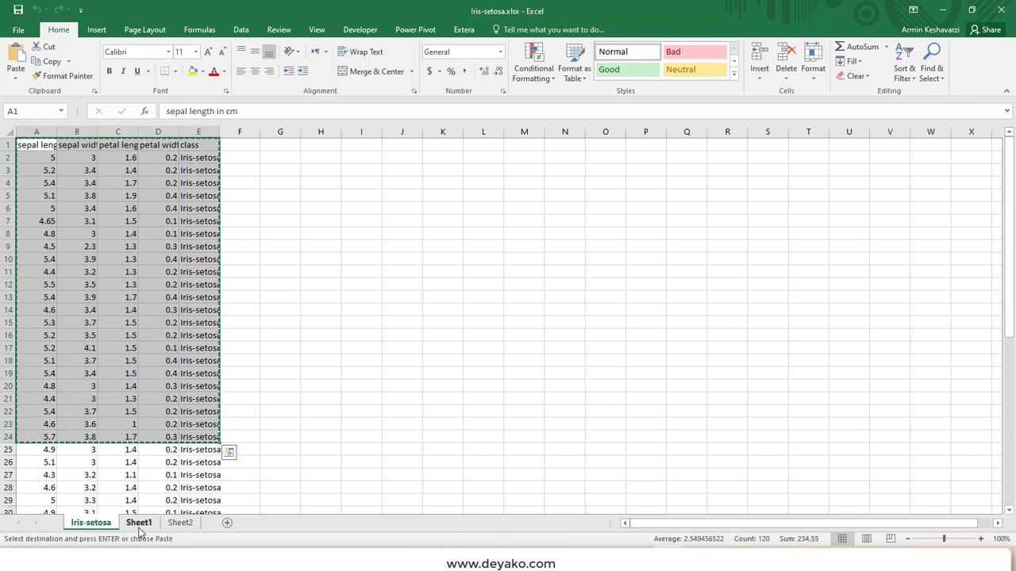
left_click(139, 523)
key("ctrl+v")
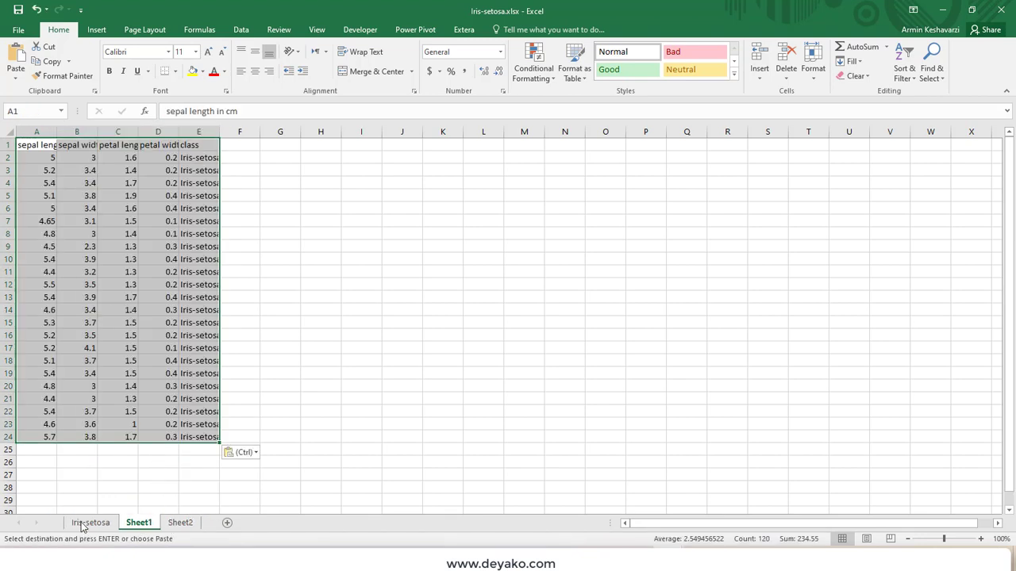
Copy rows 25–29 (A25:E29) into Sheet2, then return to the Iris-setosa sheet
left_click(83, 523)
left_click_drag(44, 450, 213, 500)
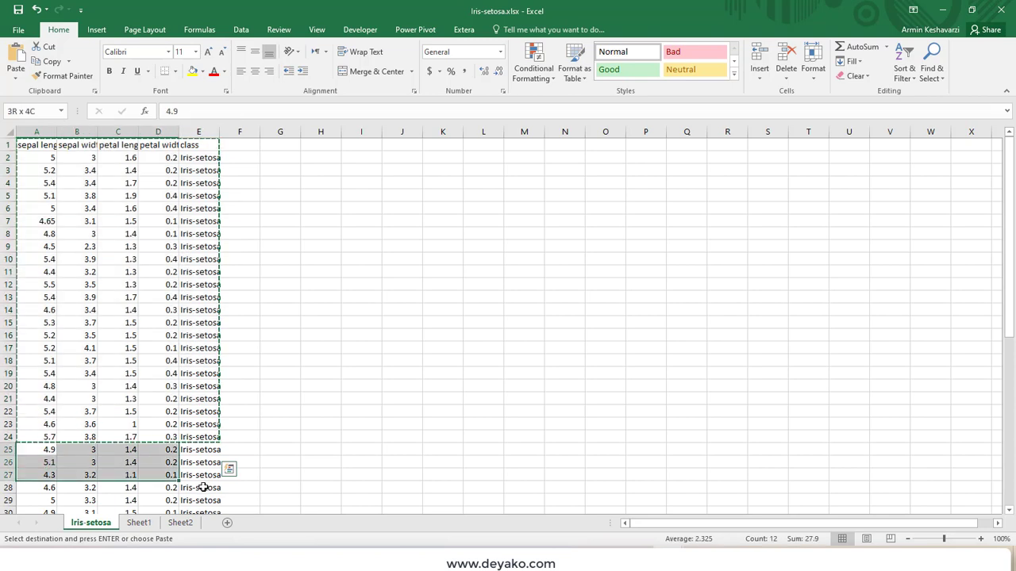
key("ctrl+c")
left_click(180, 522)
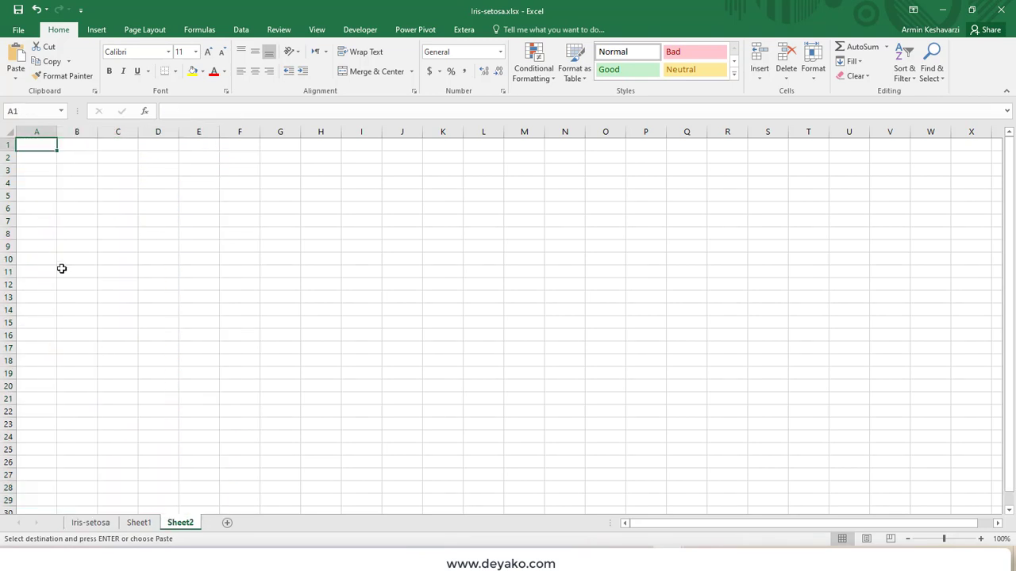
key("ctrl+v")
left_click(88, 523)
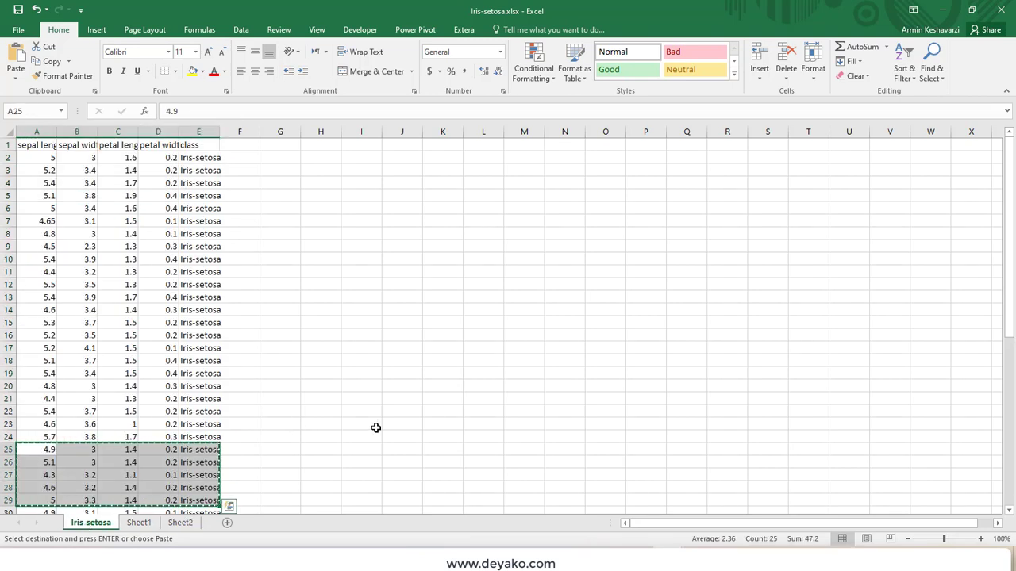
right_click(105, 523)
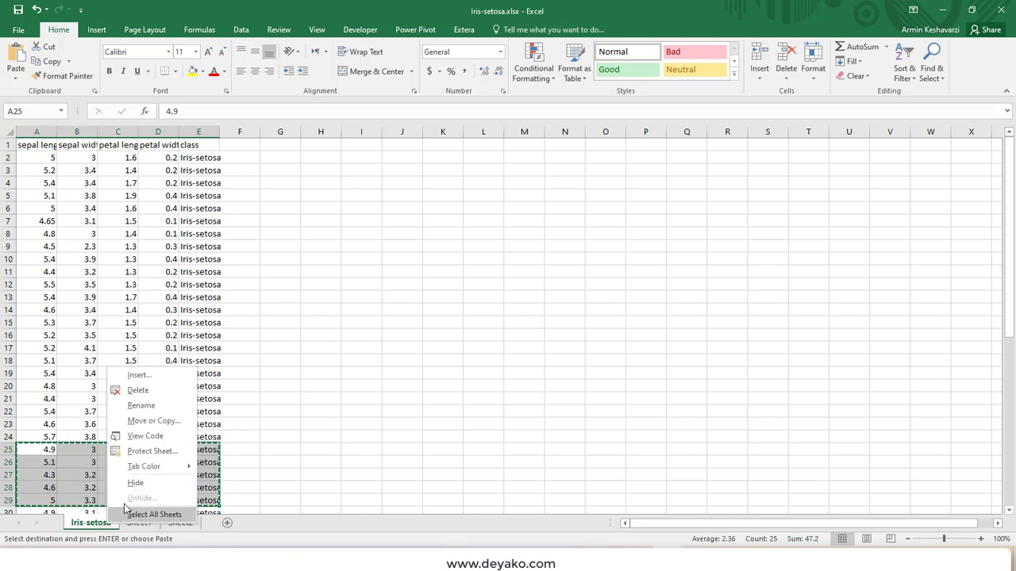
left_click(154, 421)
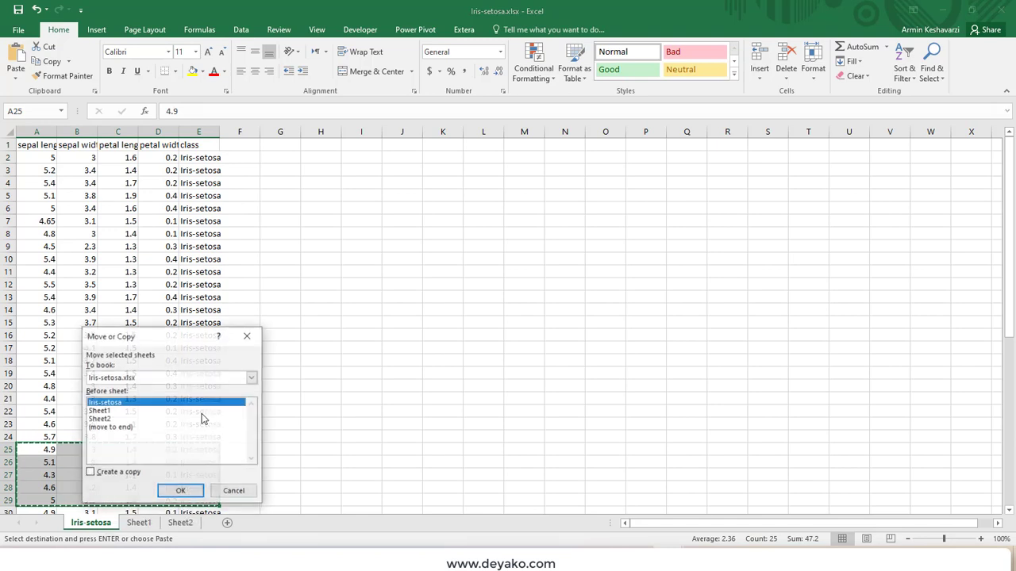
left_click(132, 472)
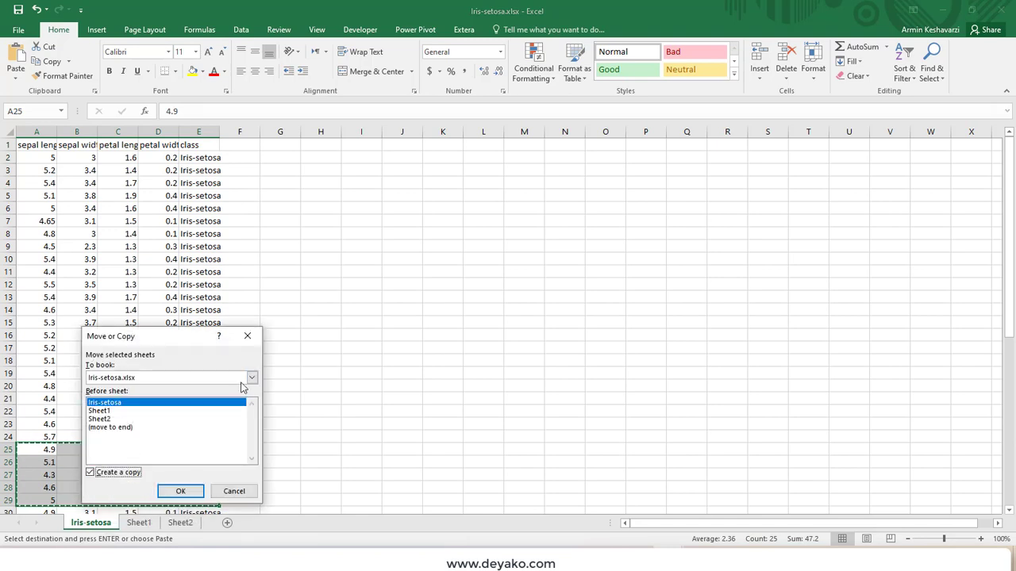
left_click(250, 378)
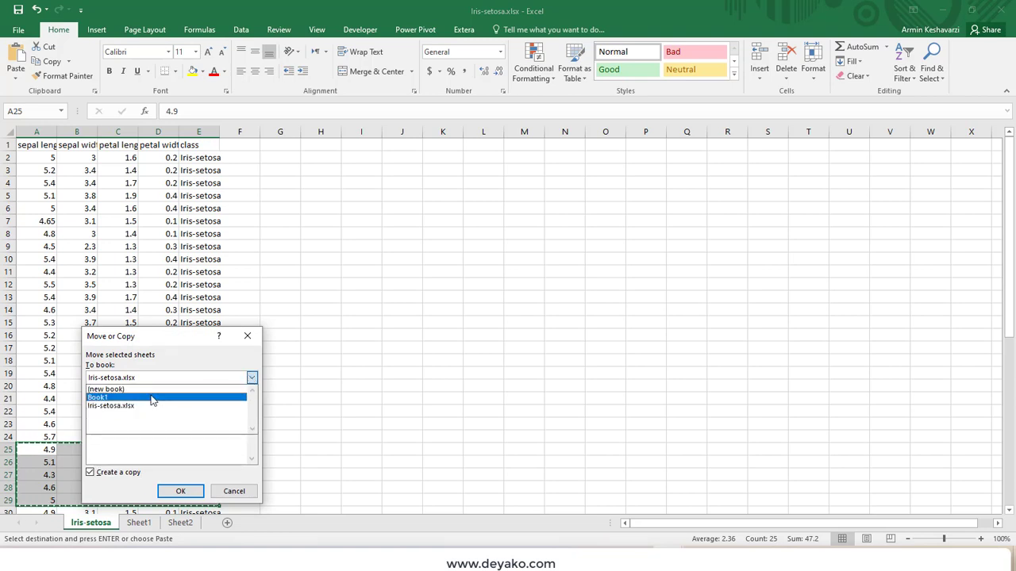
left_click(154, 396)
left_click(235, 491)
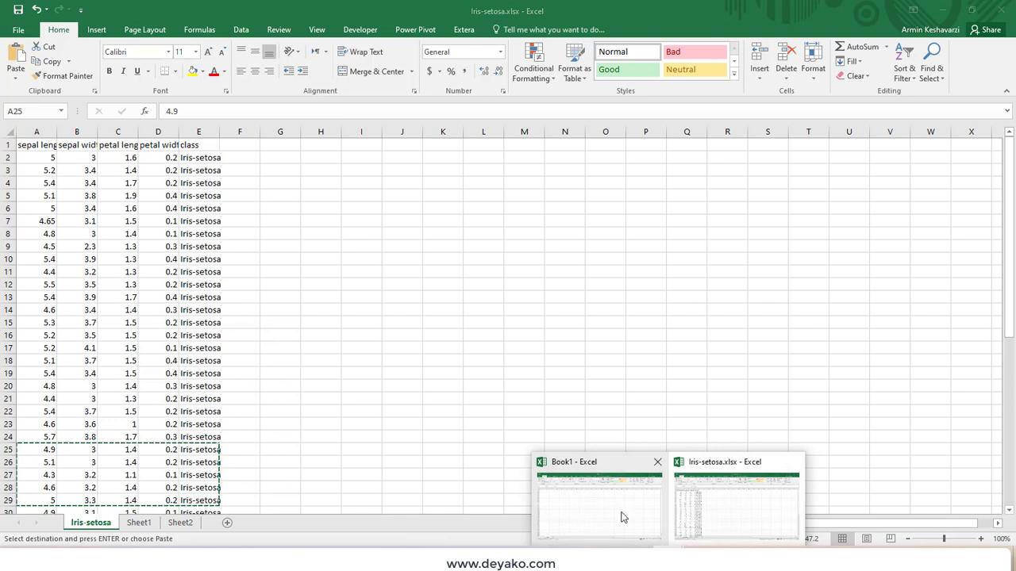
left_click(606, 499)
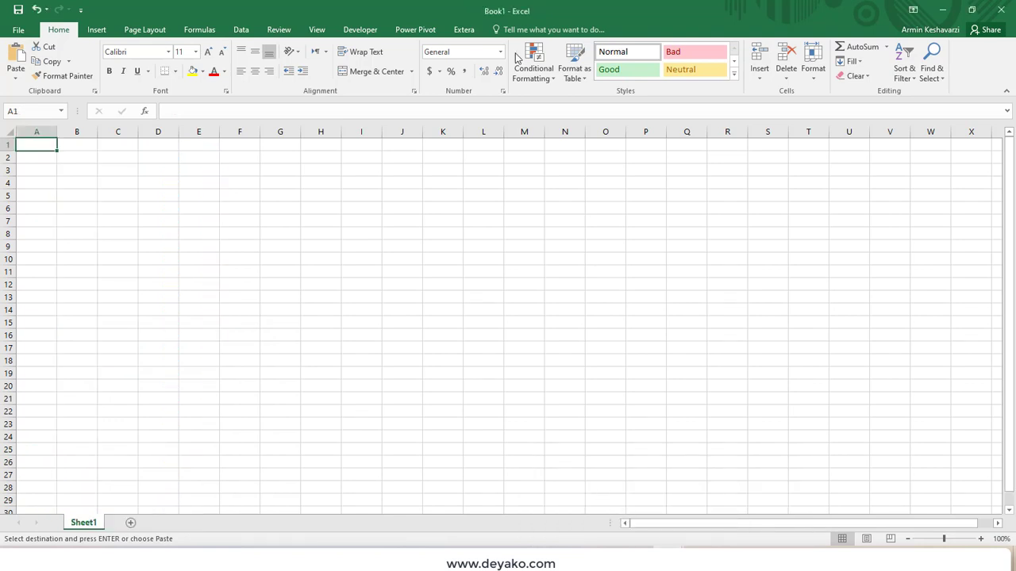
In Book1, look at Data > From Other Sources, then switch to the Extera add-in's commands
left_click(238, 29)
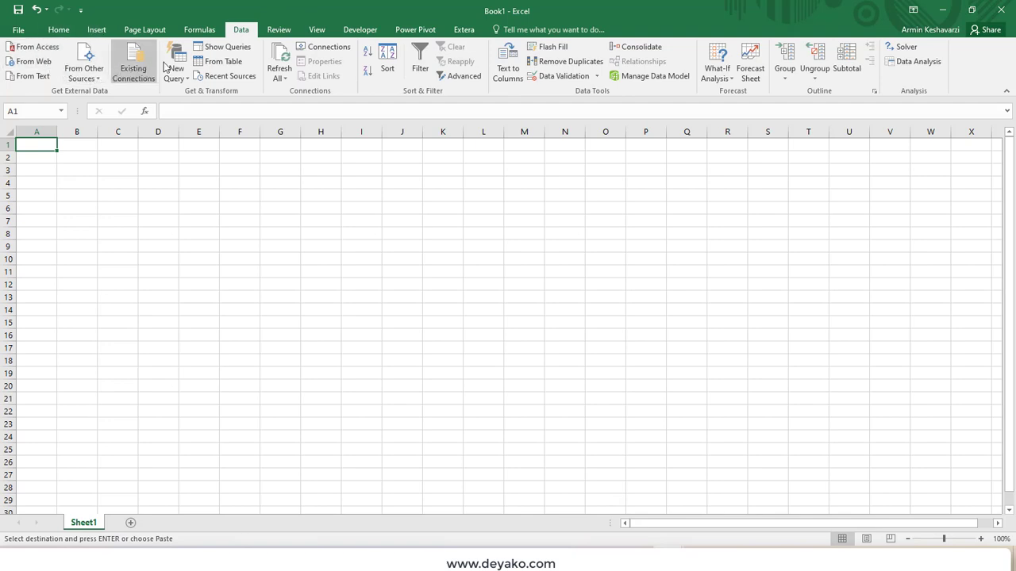
left_click(80, 82)
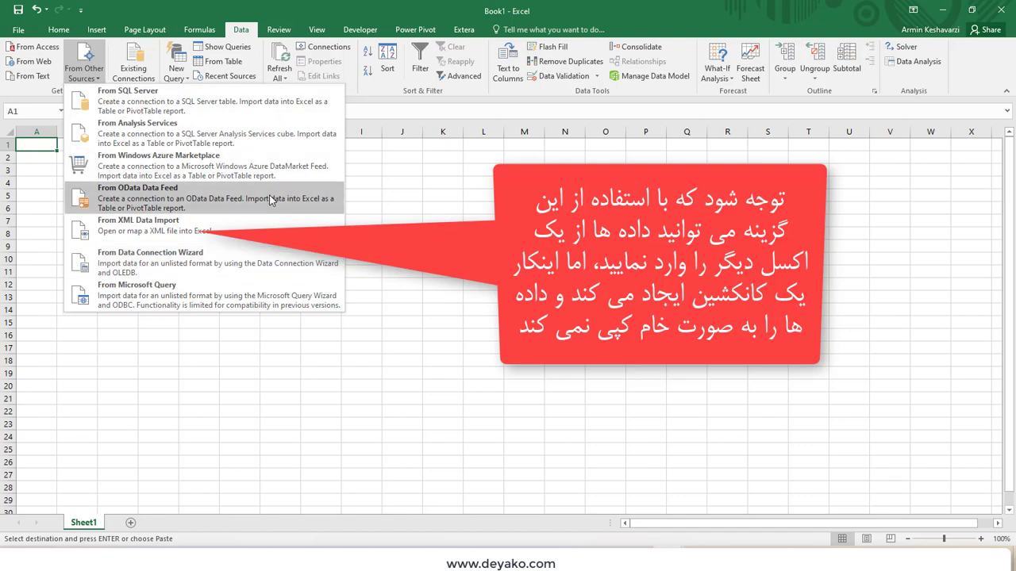
left_click(204, 348)
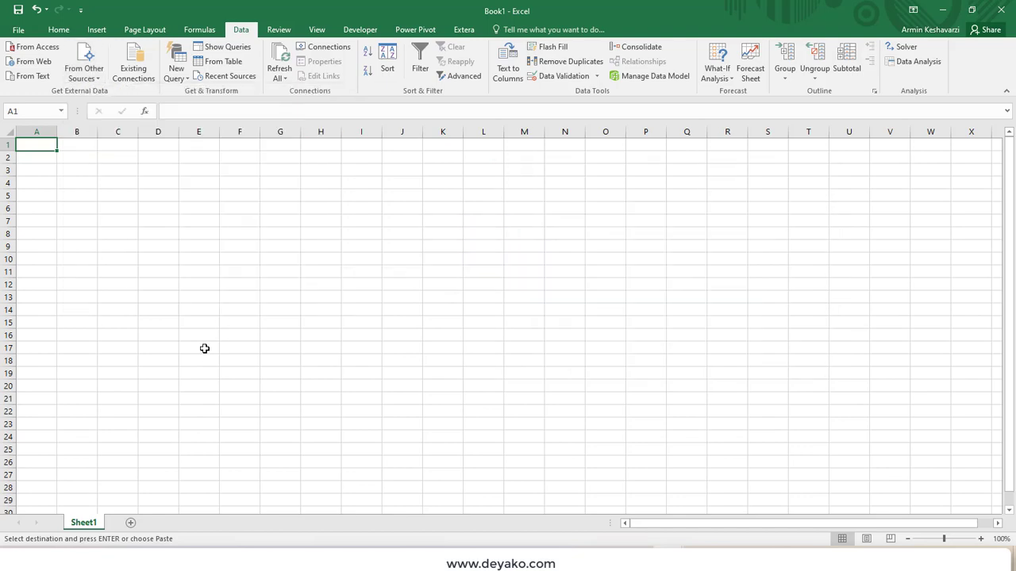
left_click(464, 29)
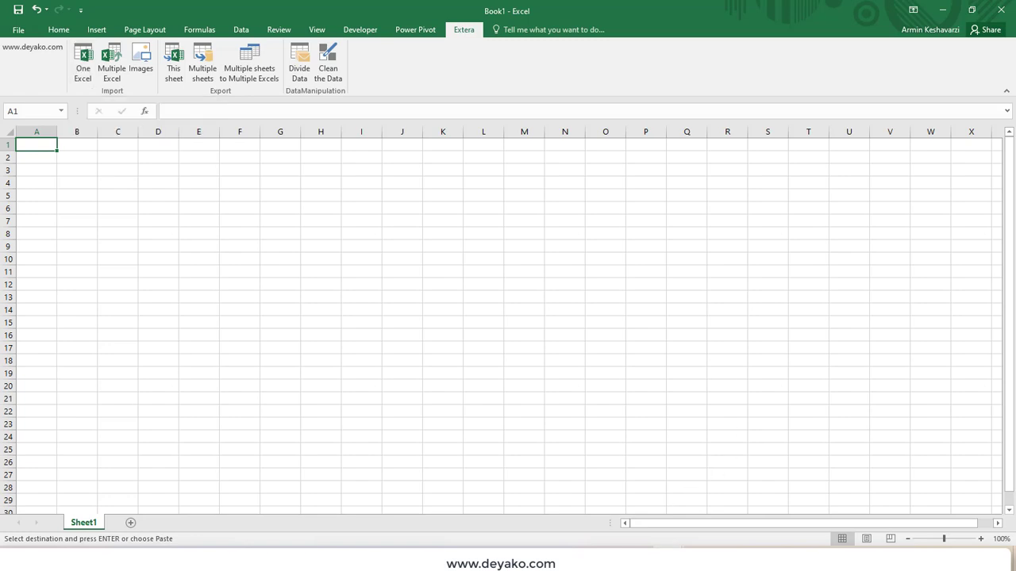
In the Iris-setosa workbook, check the data copied into Sheet1
left_click(739, 495)
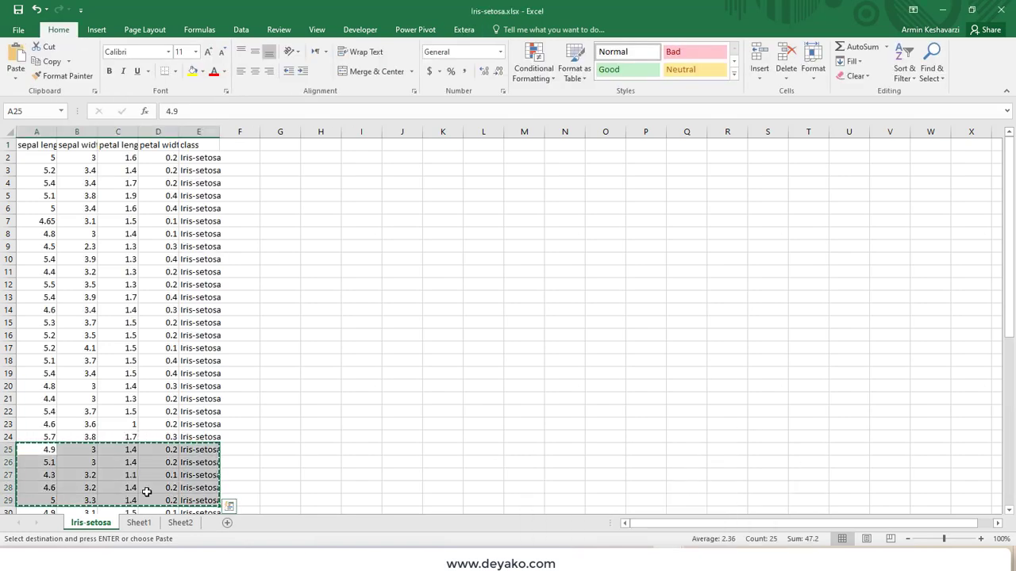
left_click(141, 522)
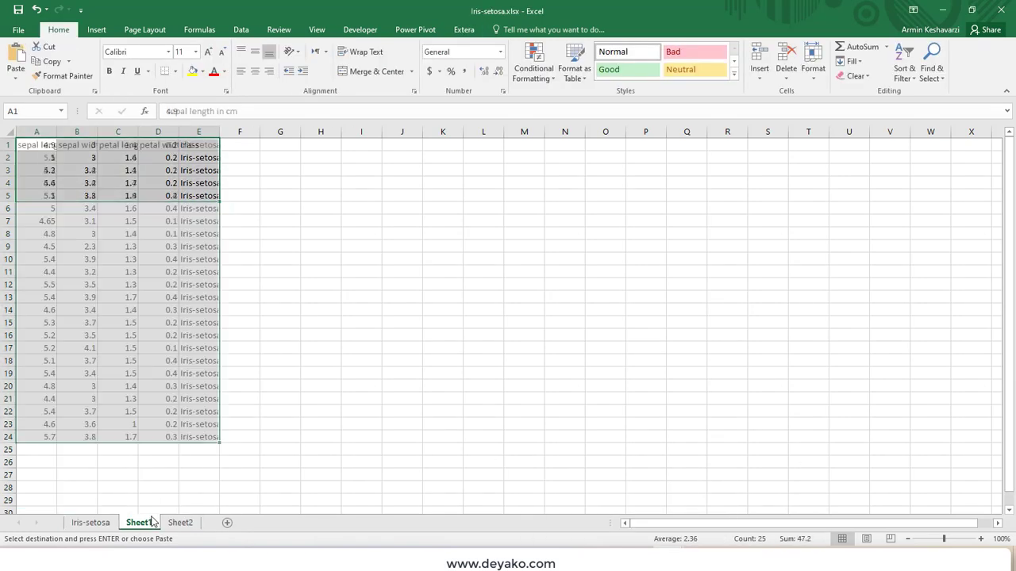
left_click(91, 522)
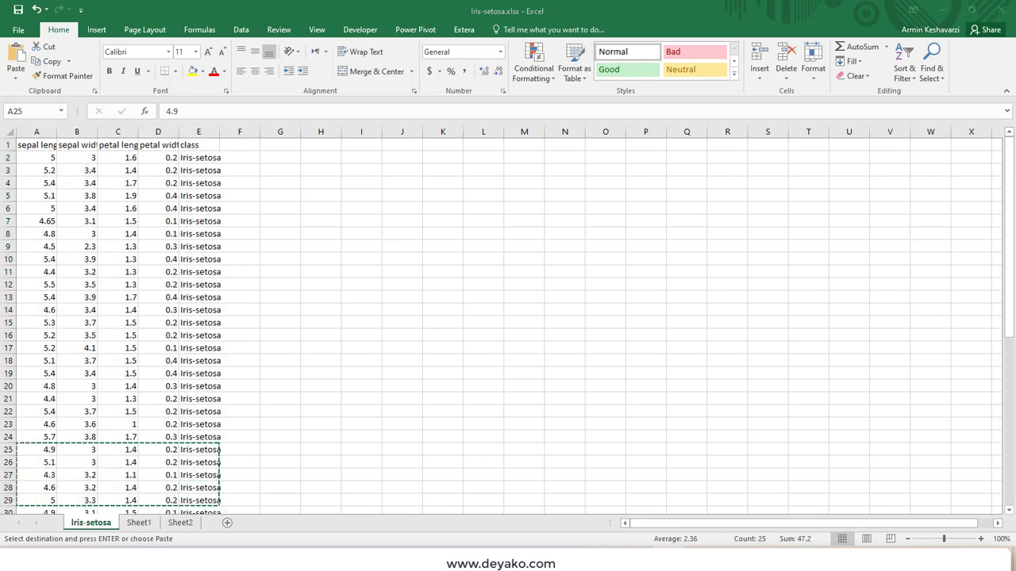
Save and close Iris-setosa, then start Extera's single Excel file import into Book1
left_click(613, 511)
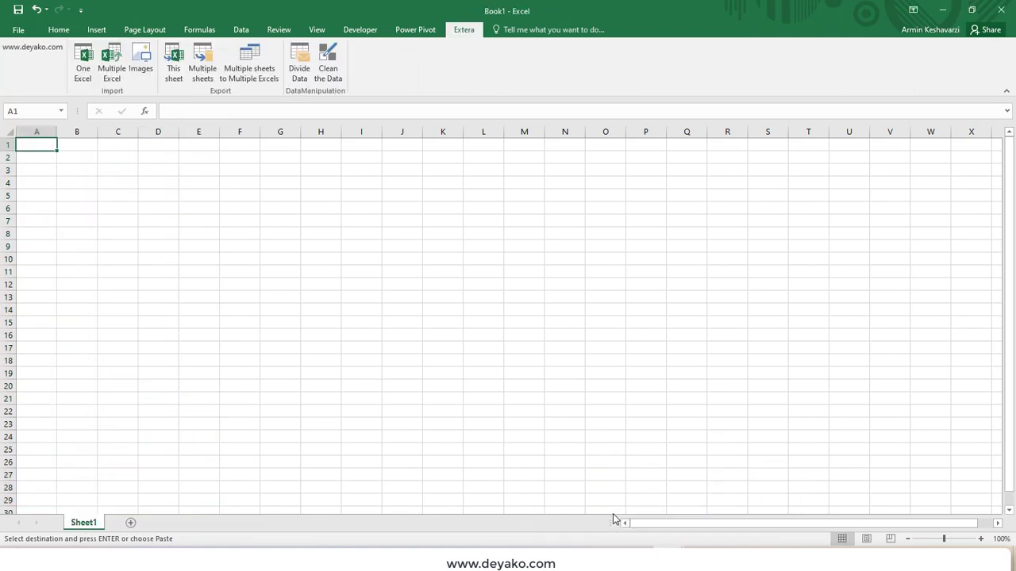
left_click(640, 551)
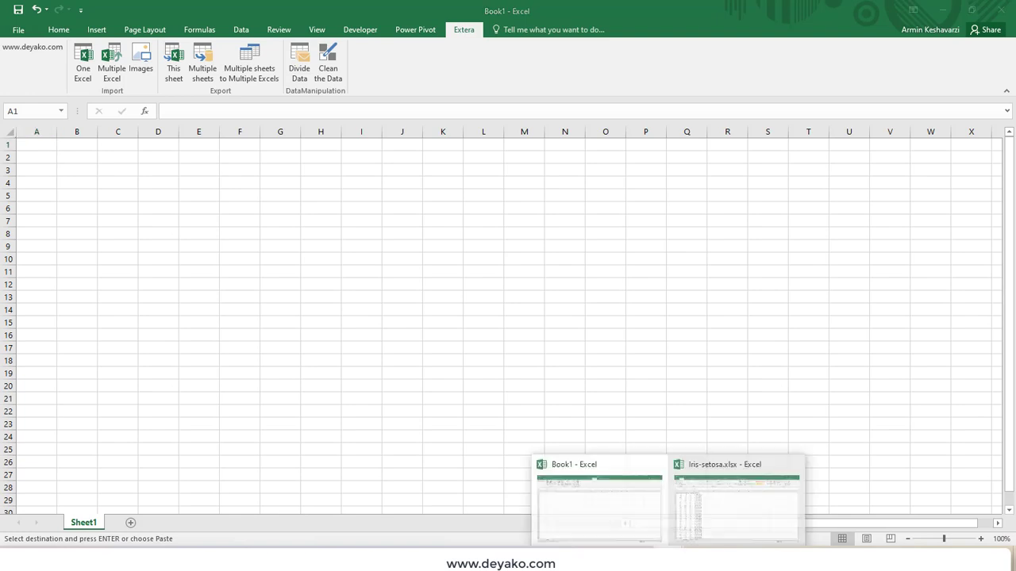
left_click(700, 507)
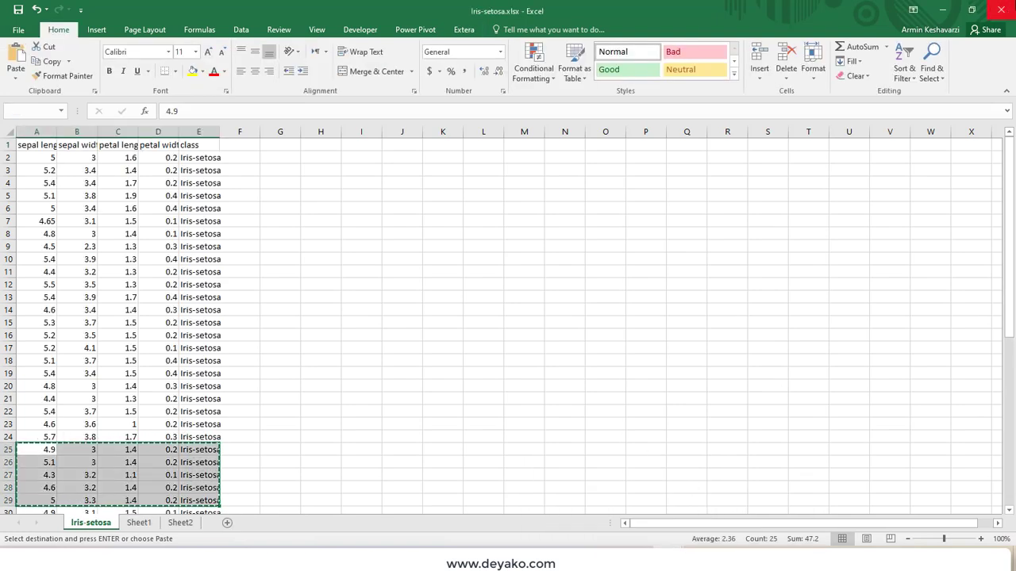
key("ctrl+w")
left_click(467, 292)
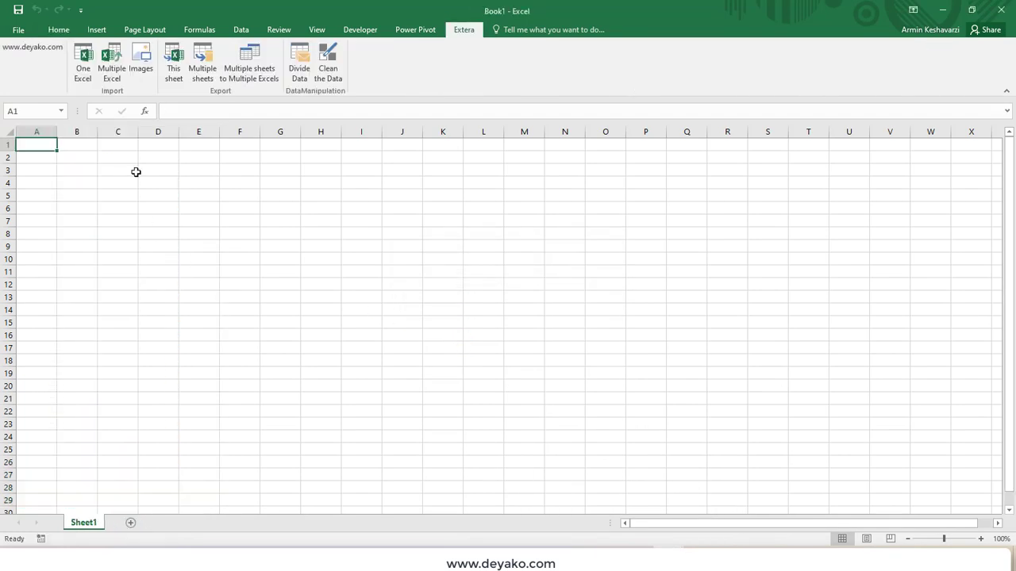
left_click(83, 62)
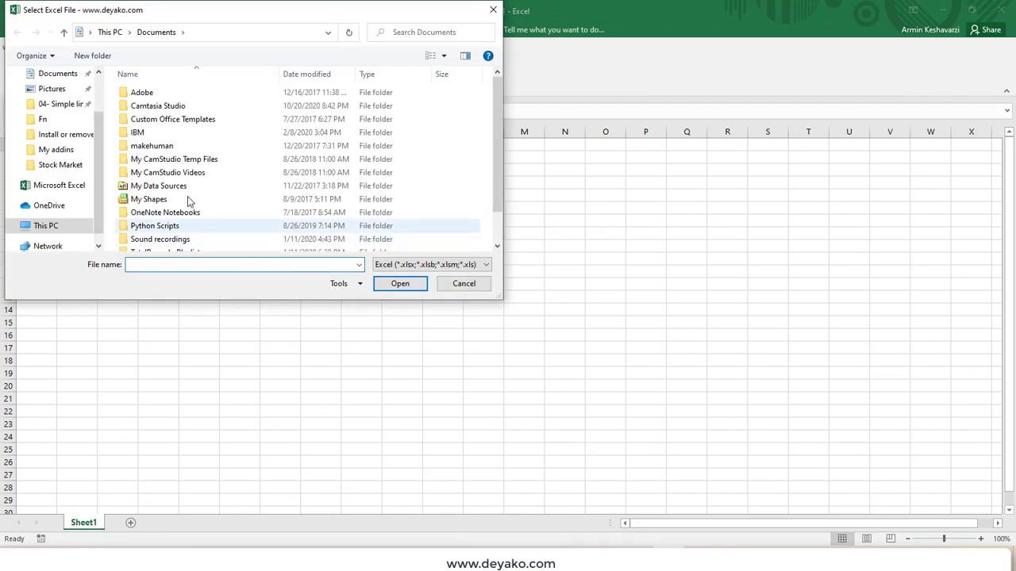
Choose Iris-setosa.xlsx from the My addins folder as the file to import
left_click(55, 150)
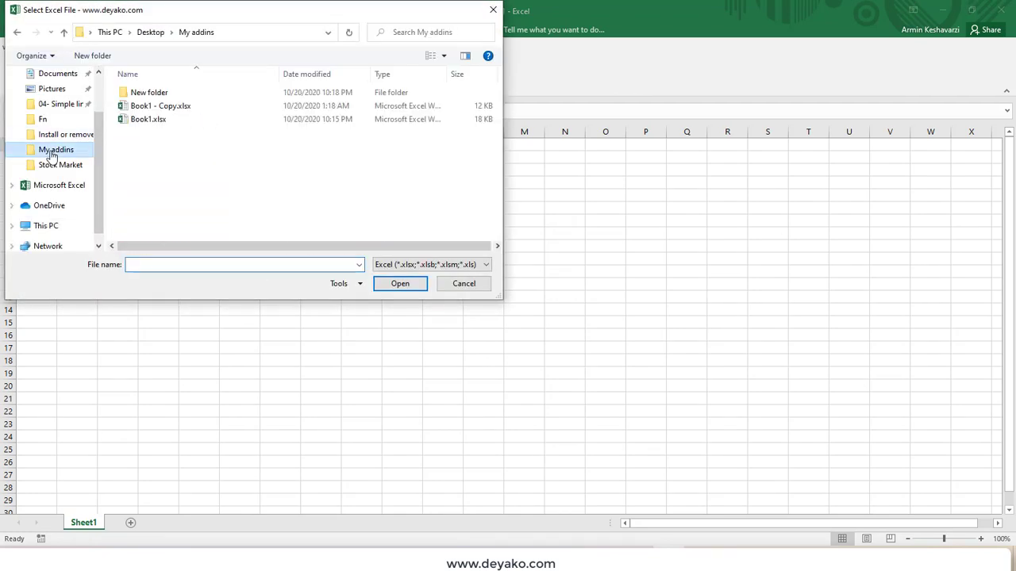
double_click(157, 92)
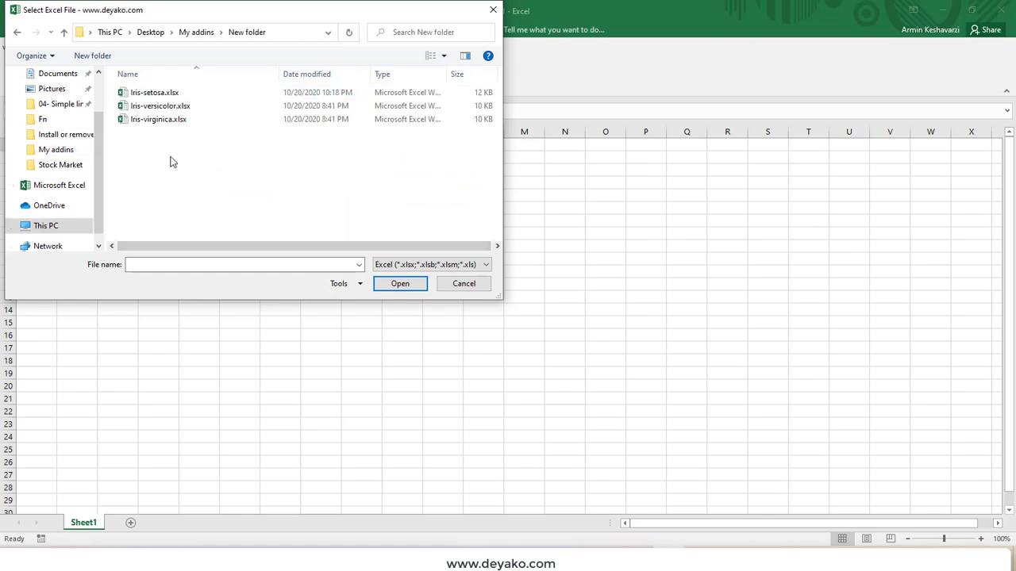
left_click(163, 92)
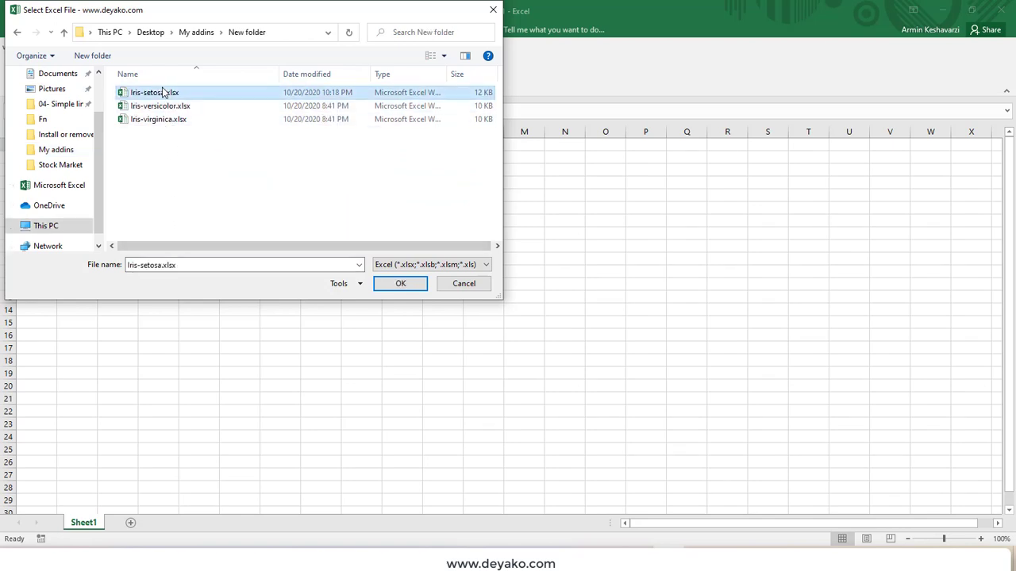
left_click(403, 285)
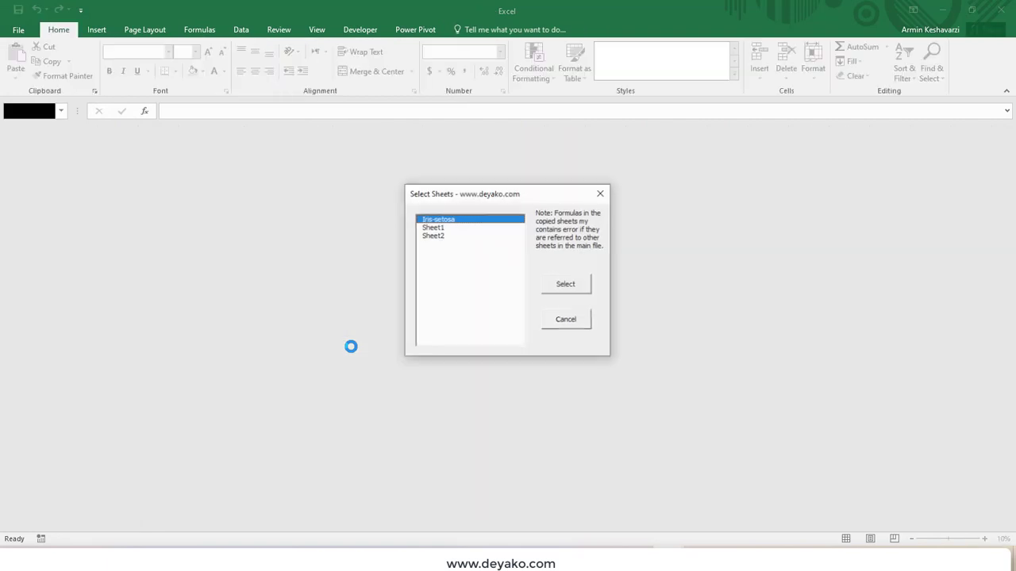
Import only Sheet1 and Sheet2 from Iris-setosa into Book1
left_click(438, 228)
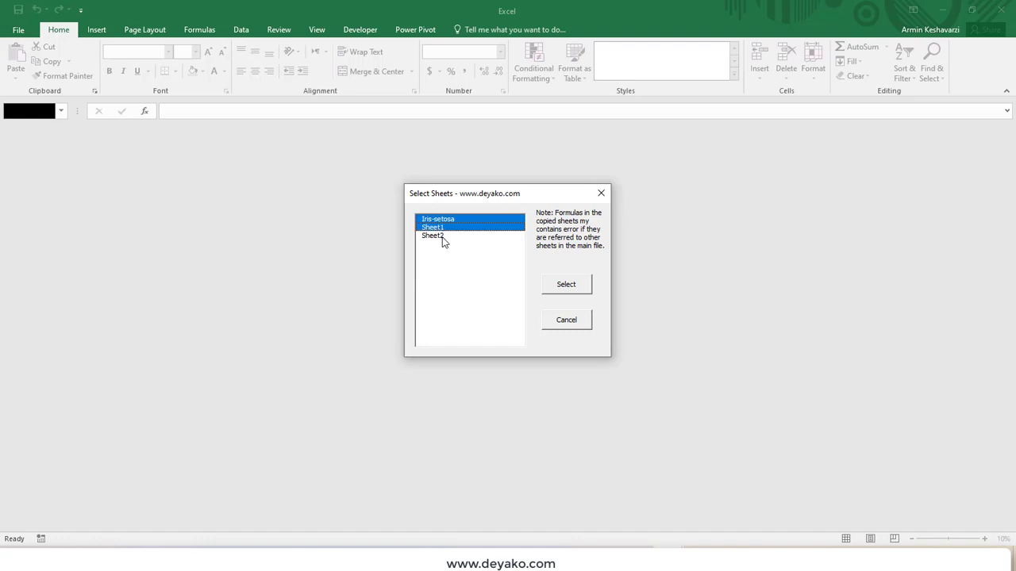
left_click(443, 238)
left_click(455, 220)
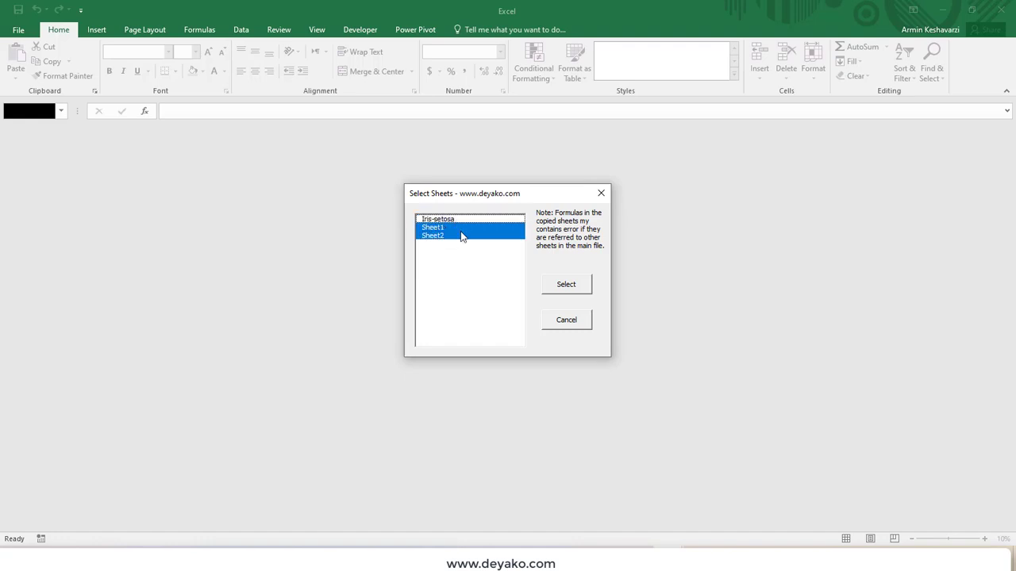
left_click(568, 289)
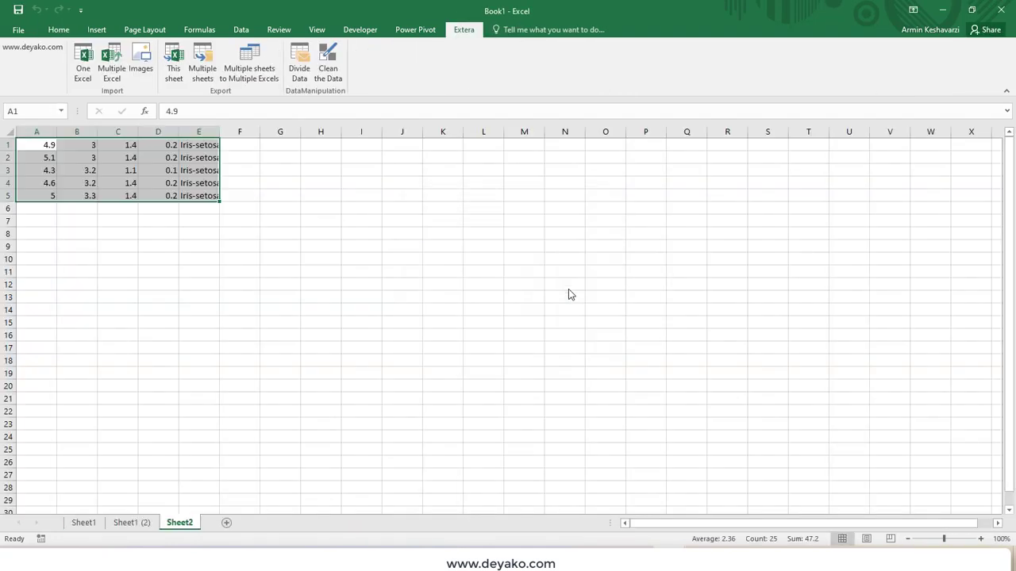
Compare the imported Sheet1 (2) and Sheet2 data with the blank Sheet1
left_click(139, 522)
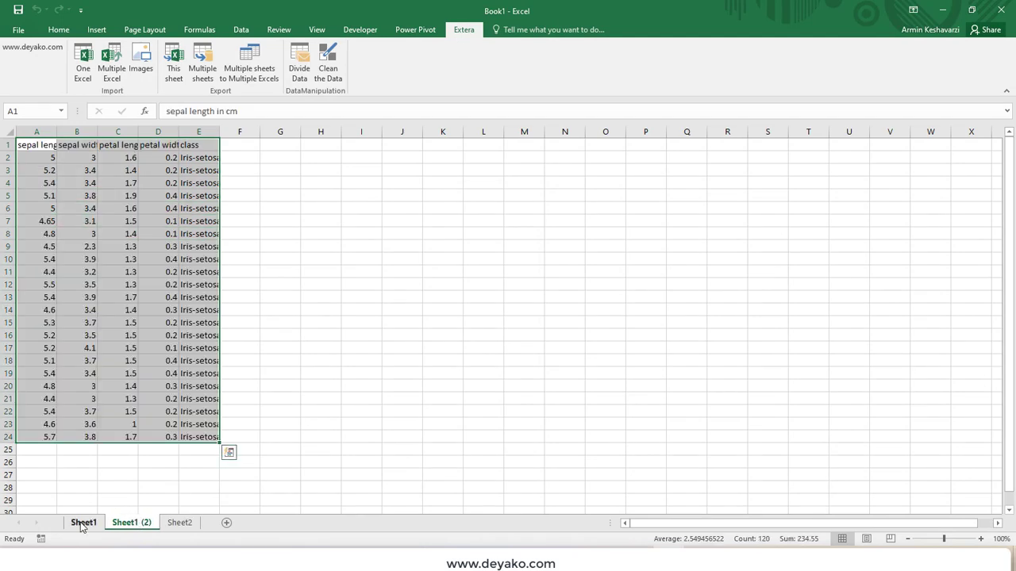
left_click(84, 522)
left_click(139, 522)
left_click(180, 523)
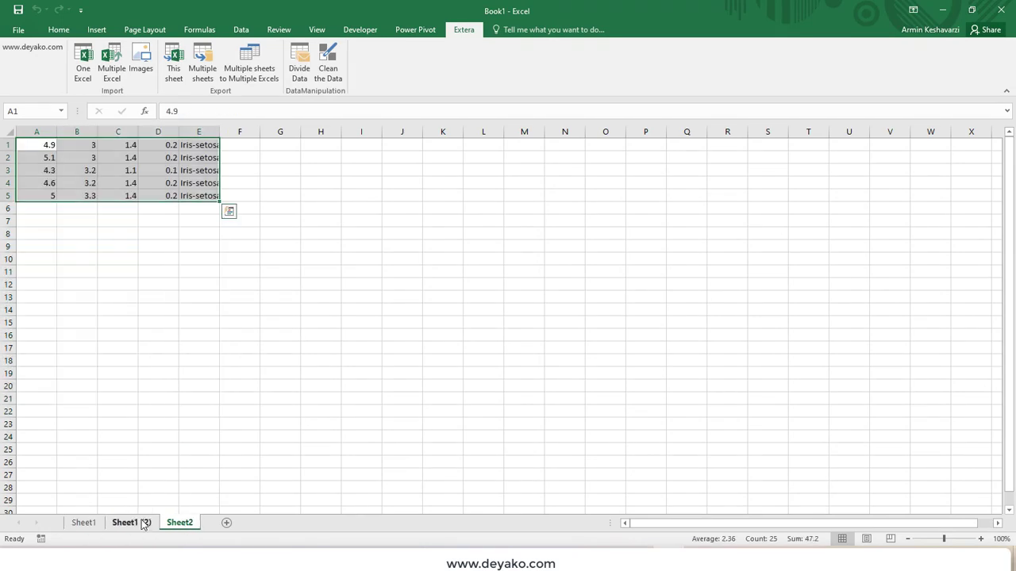
left_click(139, 522)
left_click(84, 522)
left_click(126, 524)
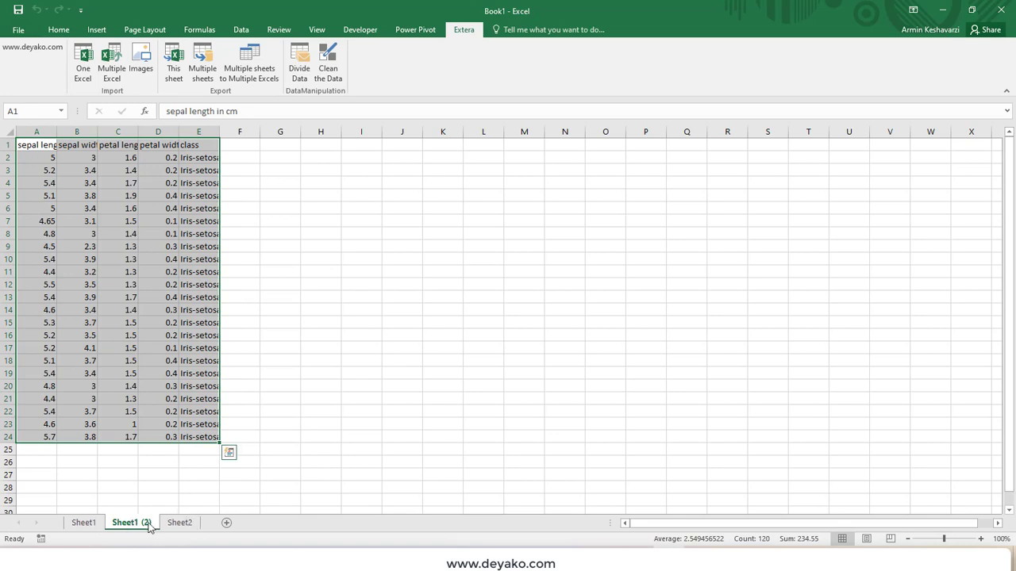
Delete the Sheet1 (2) and Sheet2 sheets from Book1
right_click(151, 523)
left_click(203, 394)
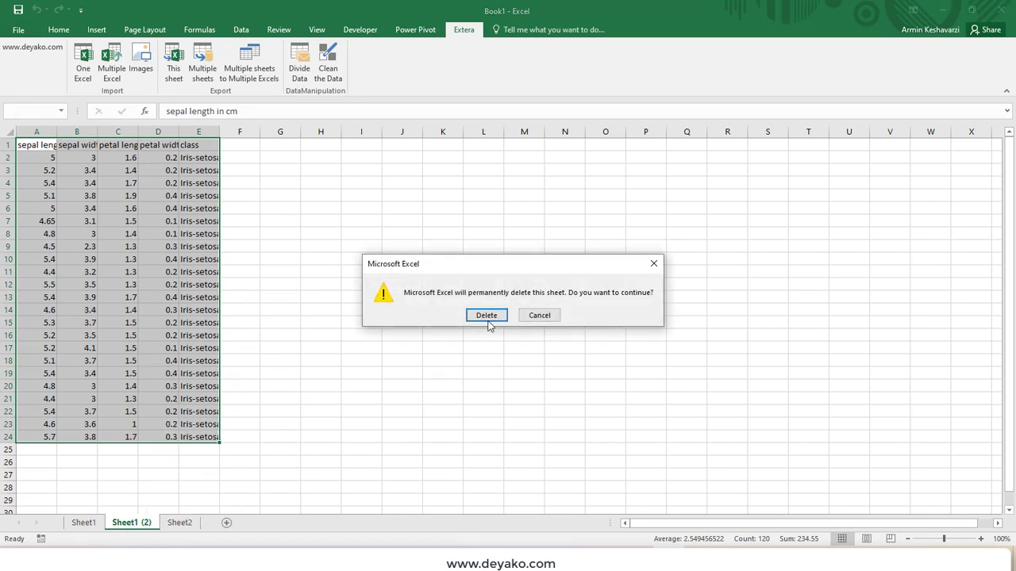
left_click(485, 312)
right_click(125, 523)
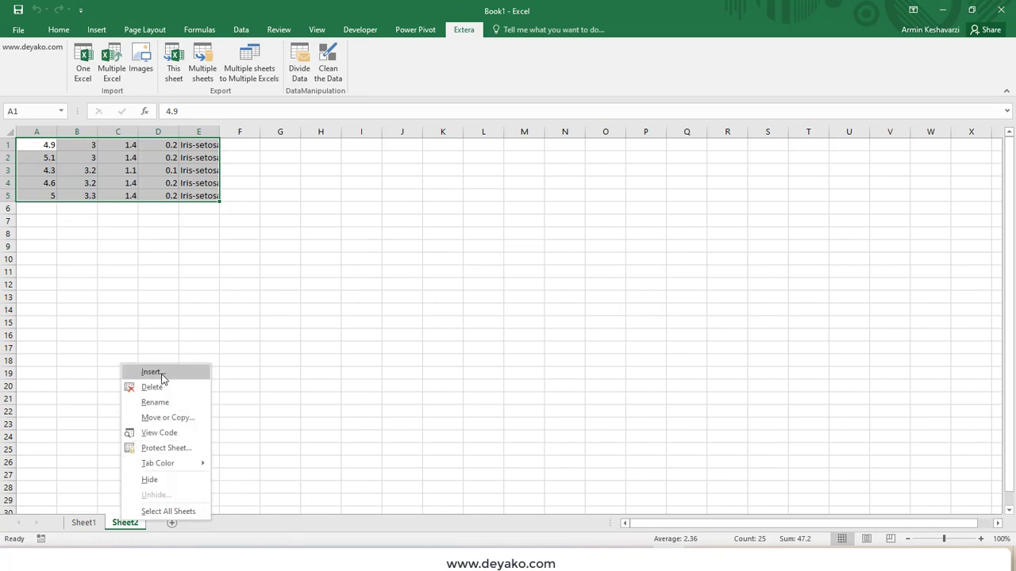
left_click(161, 389)
left_click(486, 315)
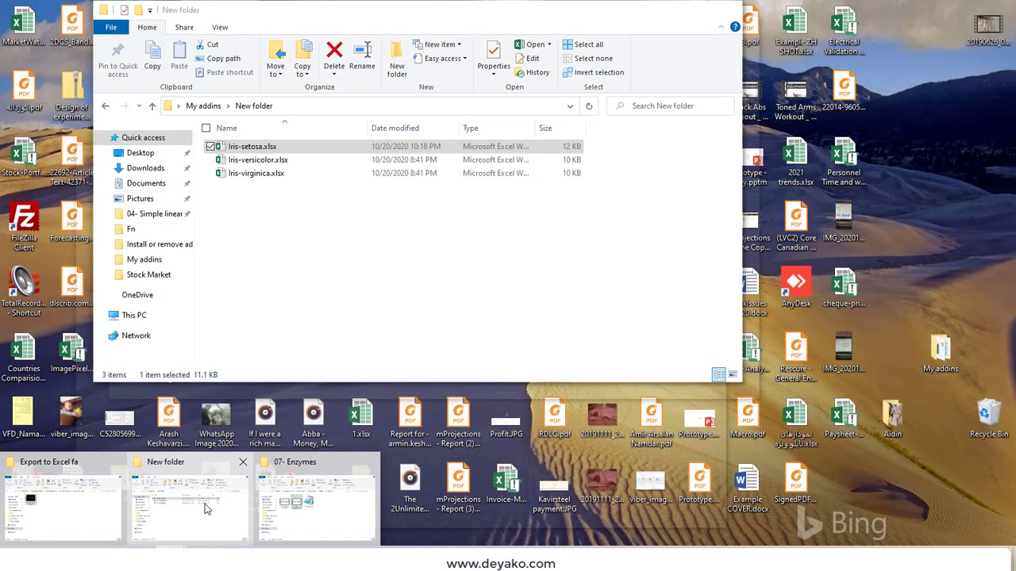
left_click(224, 500)
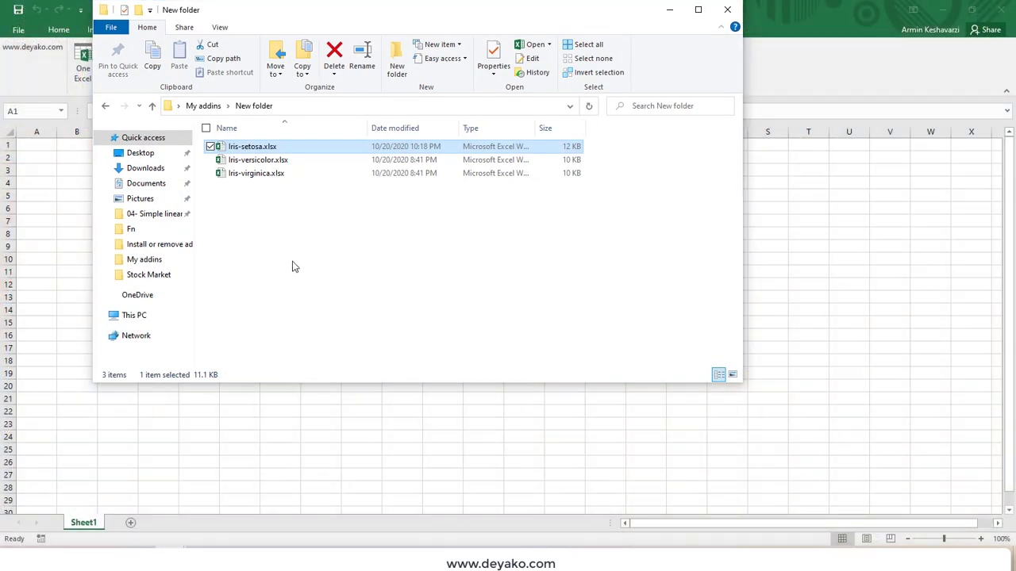
mouse_move(292, 220)
left_mouse_down()
mouse_move(354, 150)
mouse_move(324, 157)
left_mouse_up()
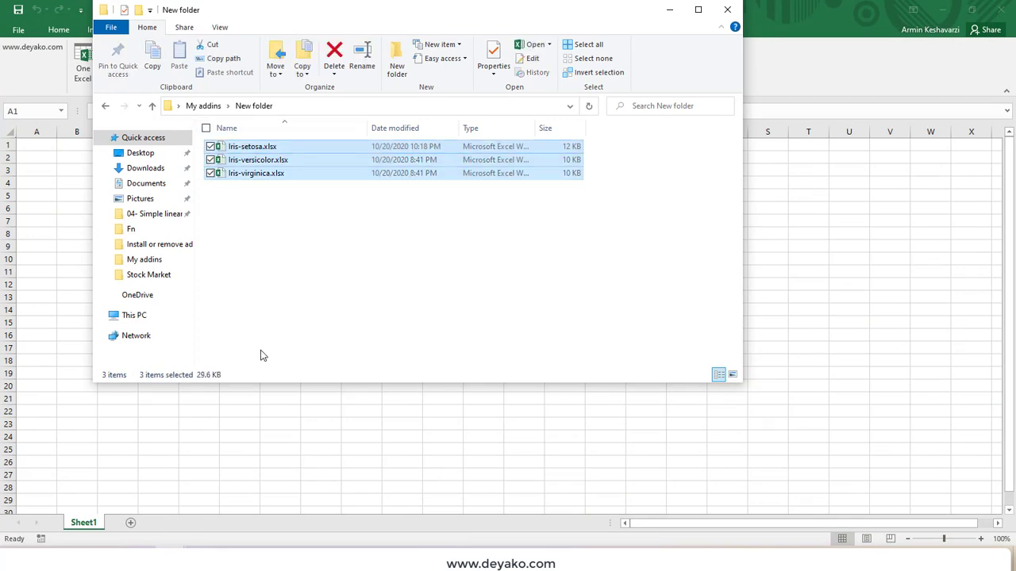
left_click(194, 462)
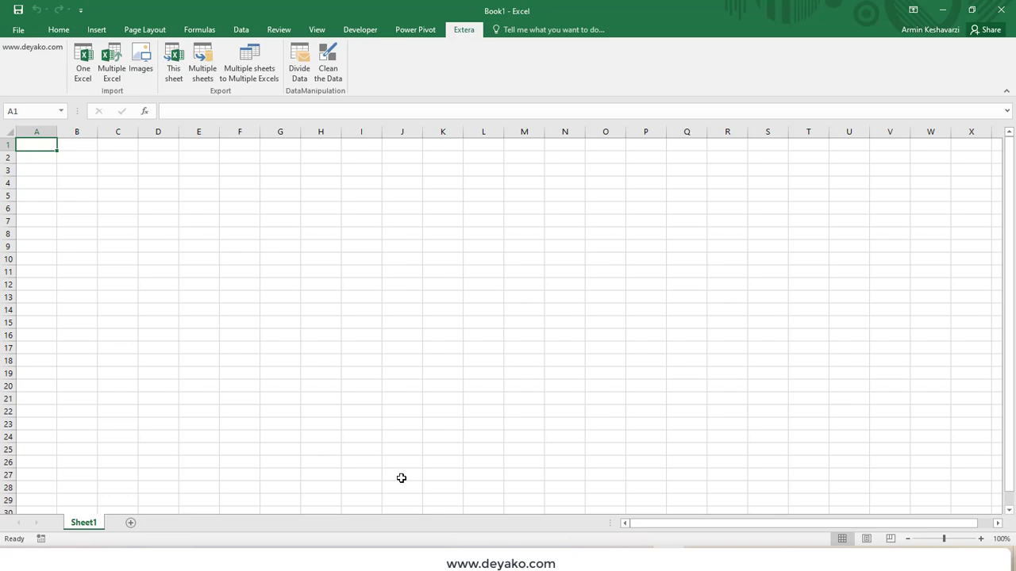
Use Extera's Multiple Excel import to bring in every workbook from My addins > New folder
left_click(112, 52)
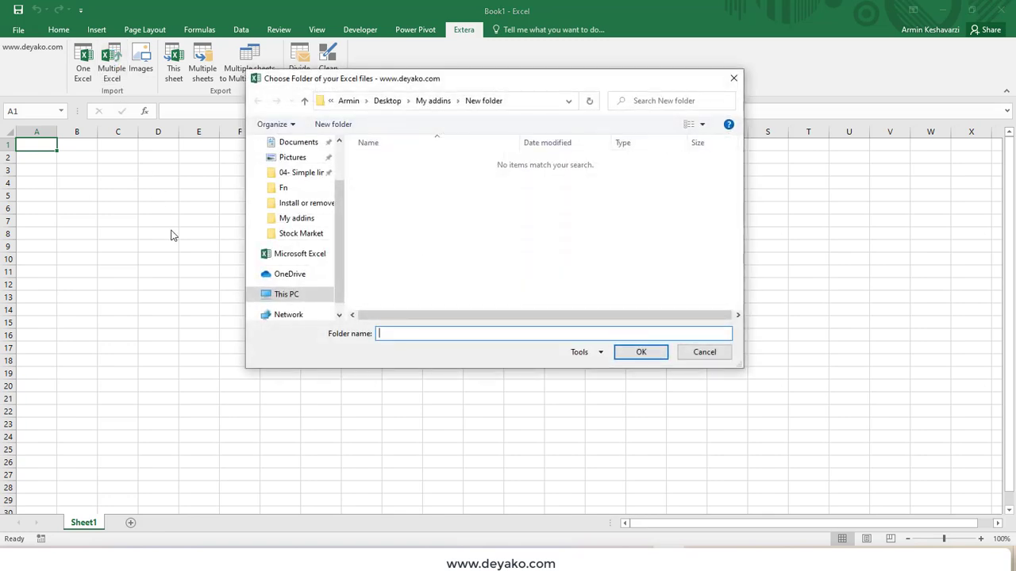
left_click(296, 220)
double_click(407, 163)
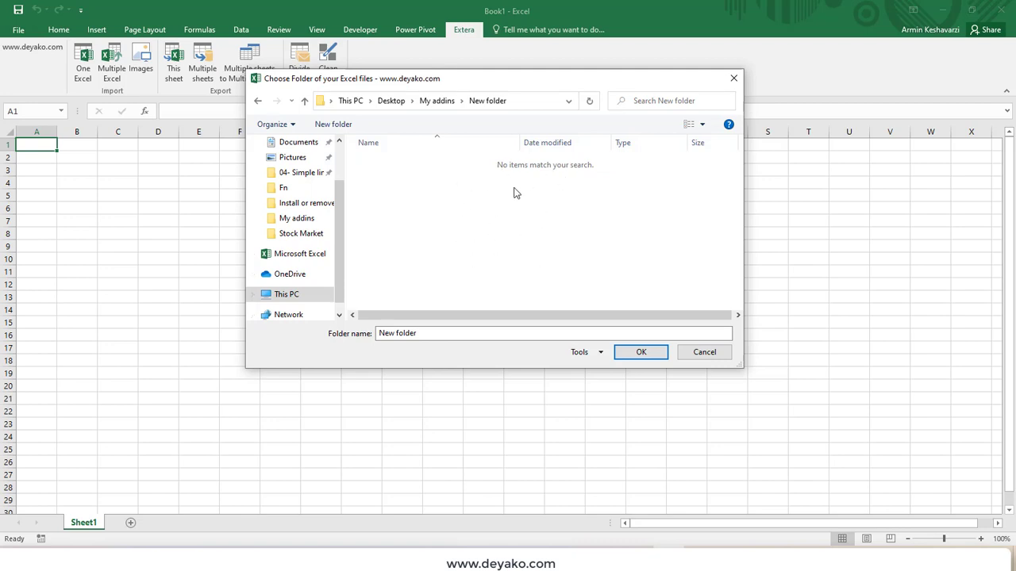
mouse_move(190, 555)
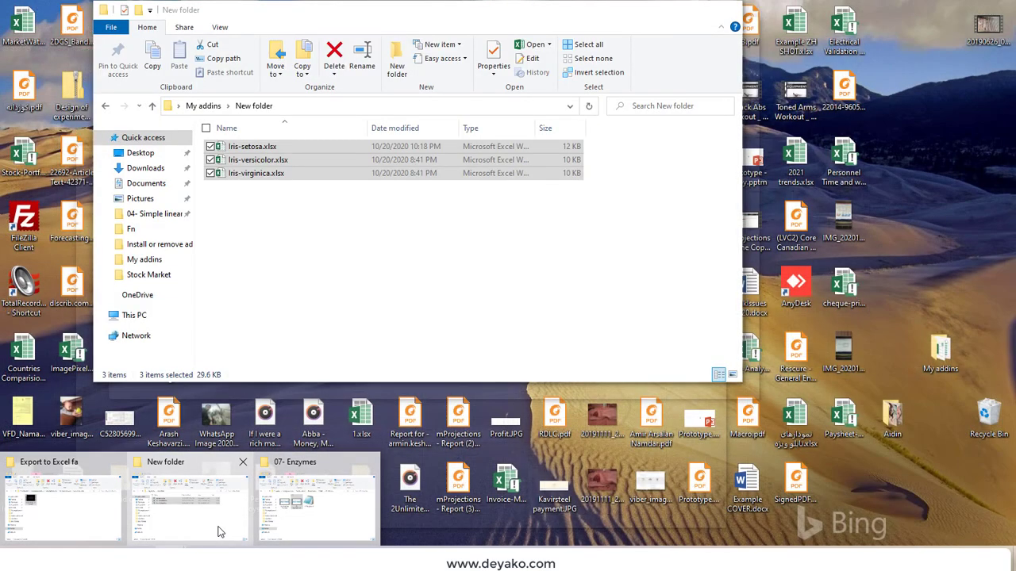
left_click(219, 532)
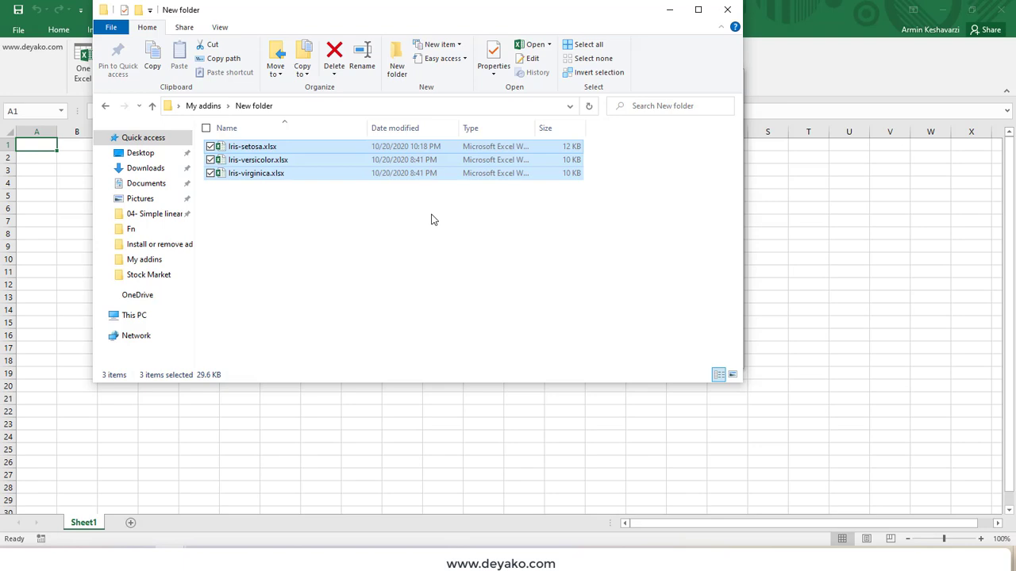
left_click(669, 9)
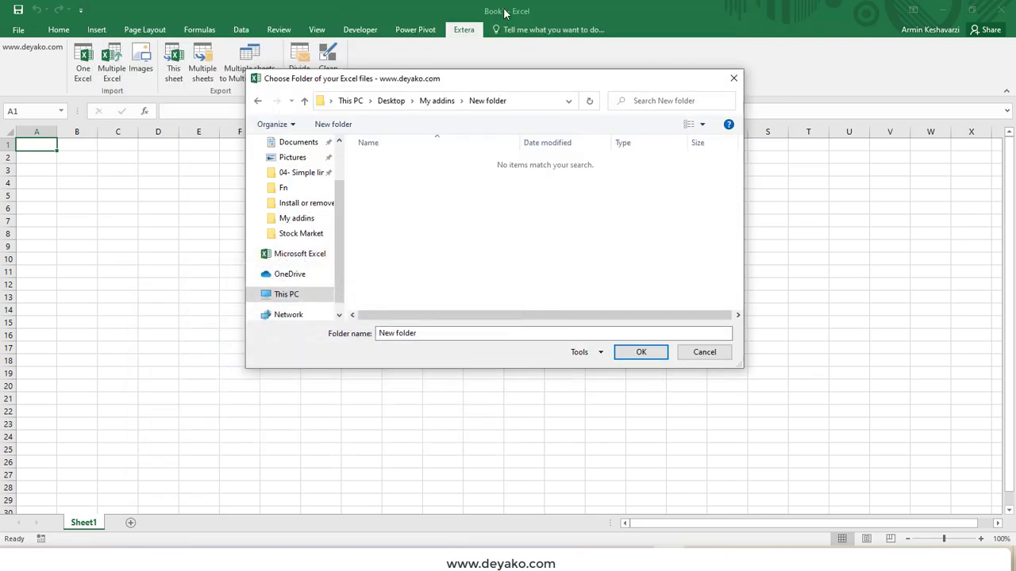
left_click(644, 351)
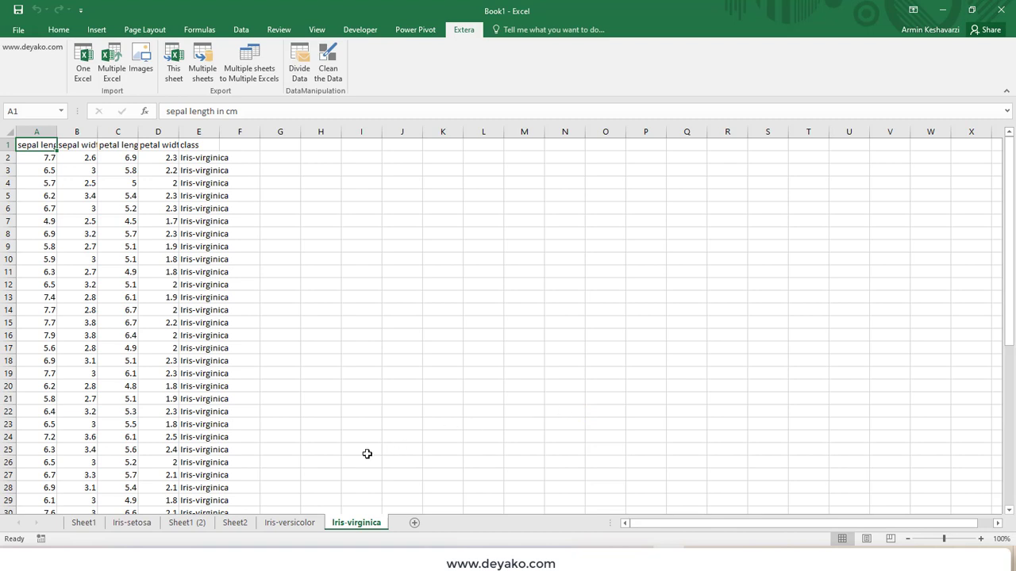
Review the Iris-setosa, Sheet1 (2), Sheet2, Iris-versicolor, Iris-virginica and Sheet1 sheets, ending on Sheet1 (2)
left_click(133, 523)
left_click(186, 523)
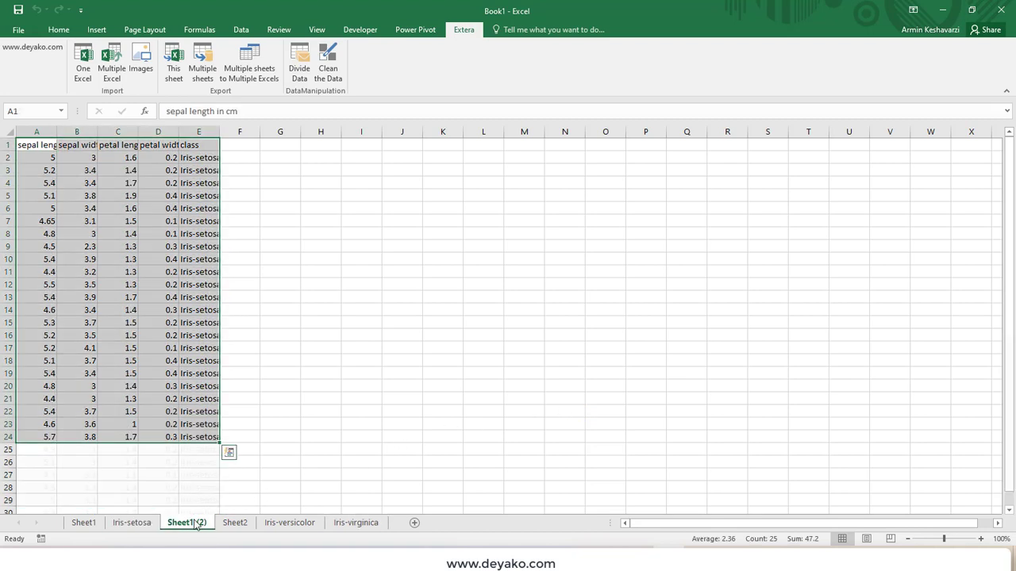
left_click(238, 523)
left_click(290, 523)
left_click(356, 523)
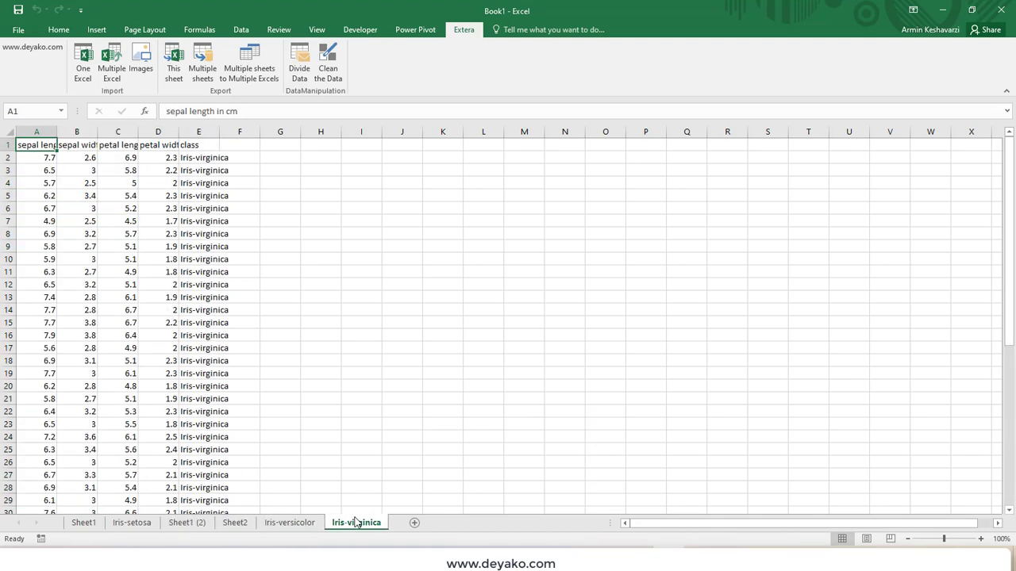
left_click(130, 522)
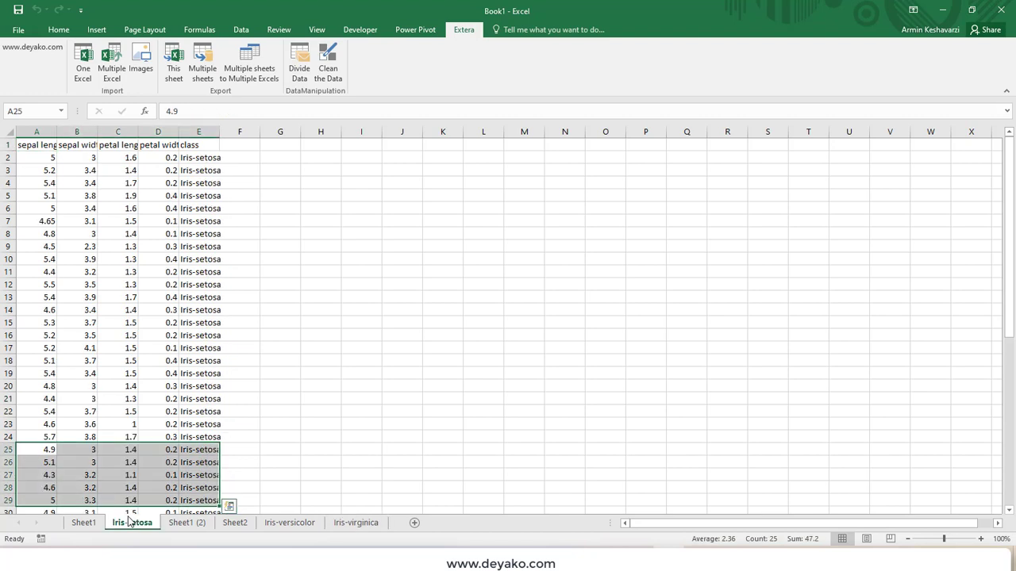
left_click(287, 523)
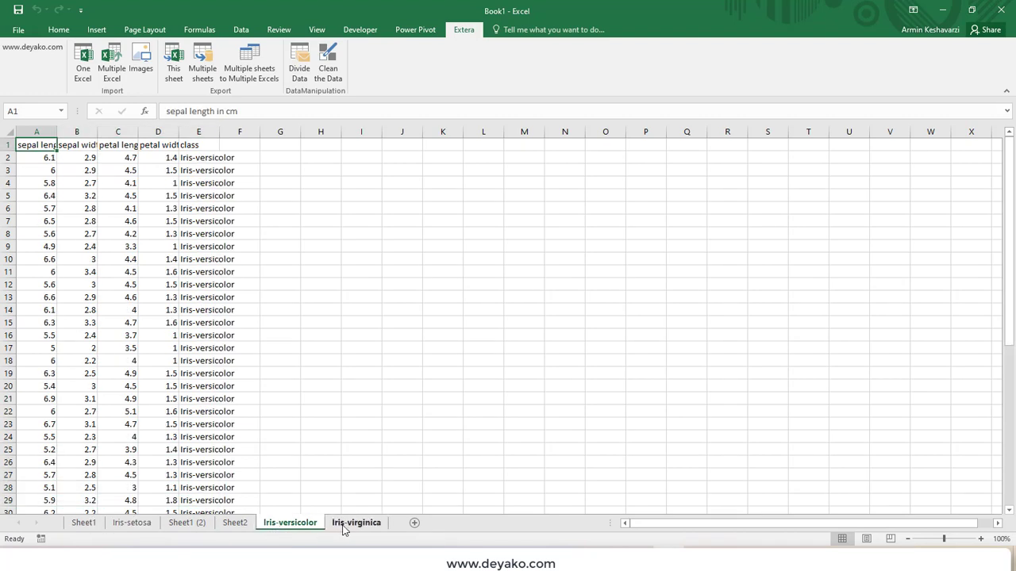
left_click(354, 523)
left_click(132, 523)
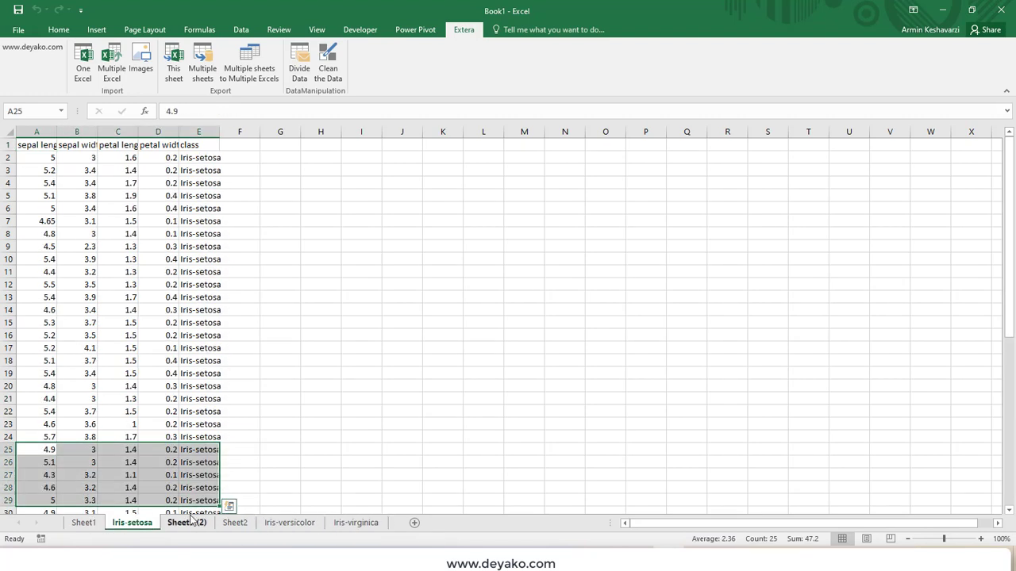
left_click(186, 522)
left_click(83, 523)
left_click(210, 524)
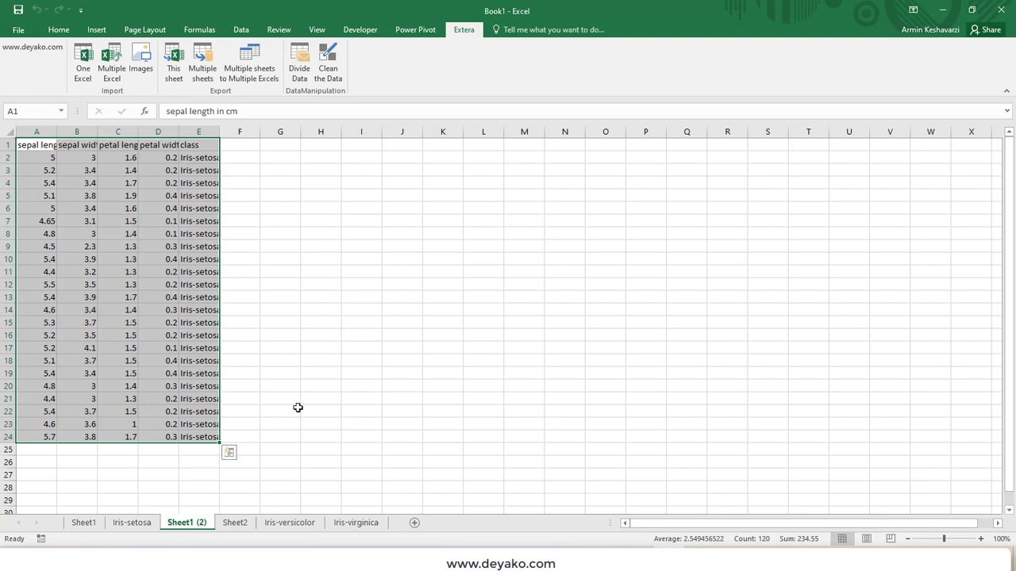
Delete the Sheet1 (2) and Sheet2 sheets, confirming each deletion
right_click(188, 529)
left_click(215, 394)
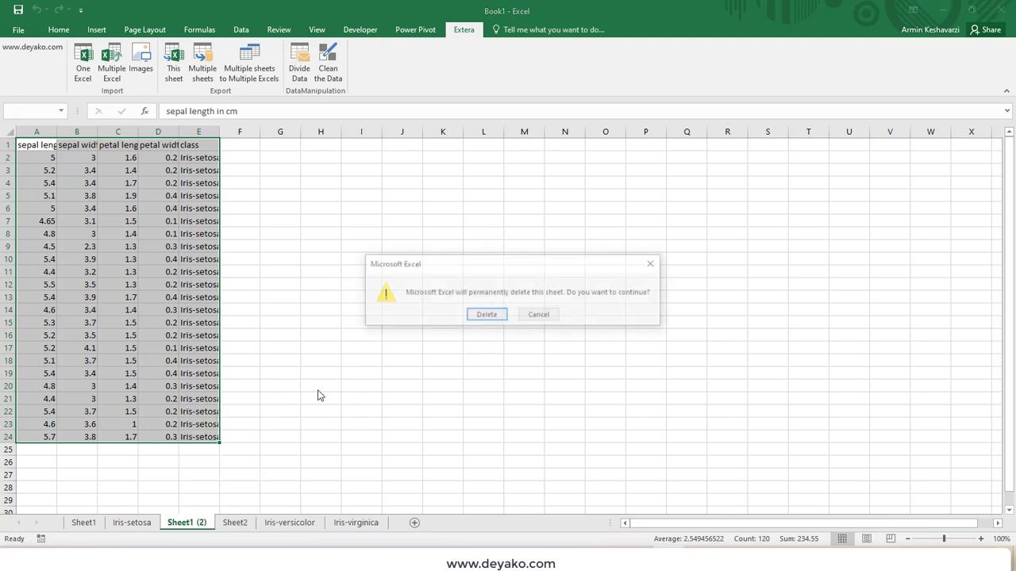
left_click(480, 315)
right_click(190, 520)
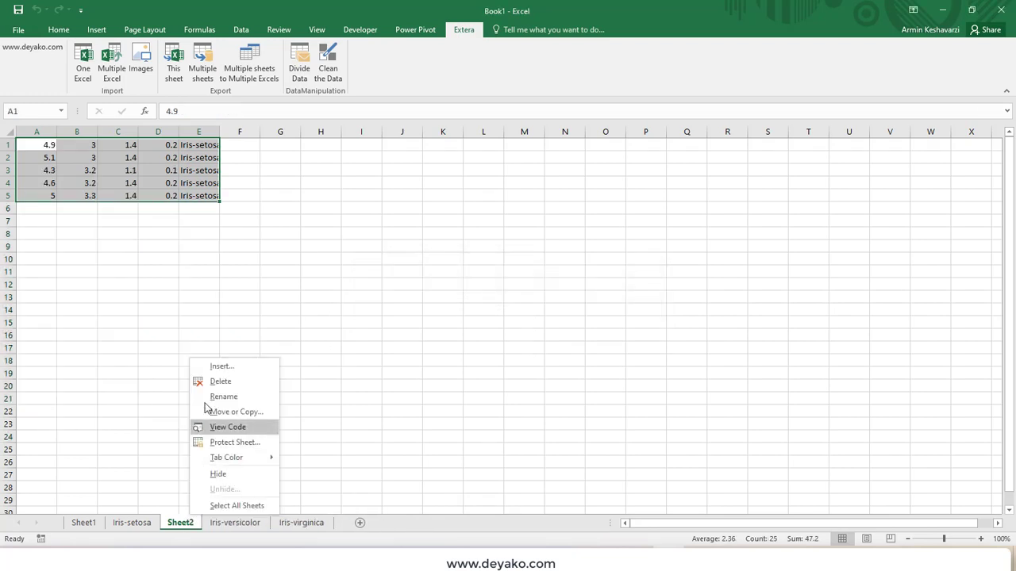
left_click(209, 381)
left_click(485, 315)
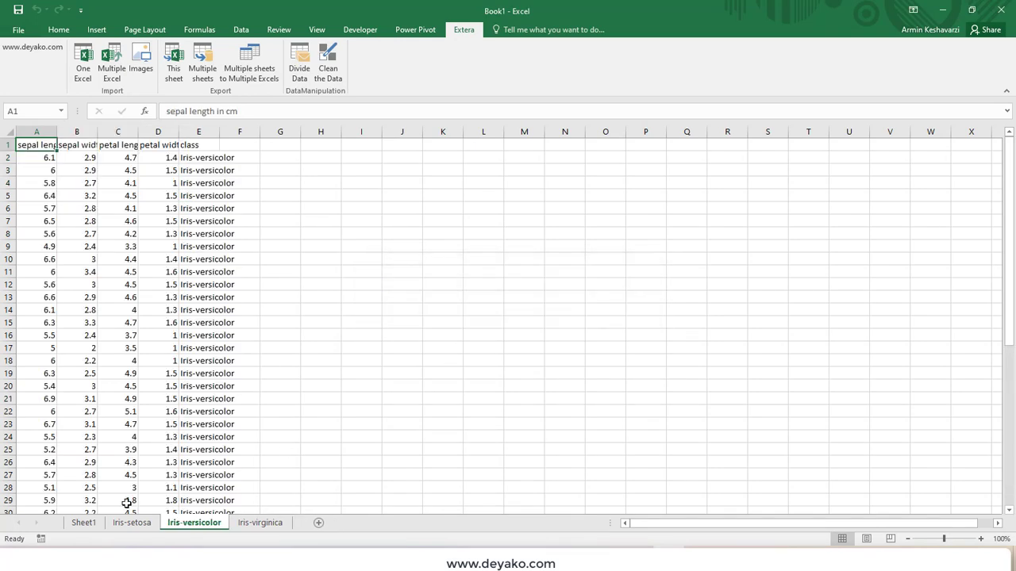
Check the remaining Iris-setosa, Iris-versicolor and Iris-virginica sheets
left_click(151, 522)
left_click(193, 522)
left_click(259, 522)
left_click(149, 523)
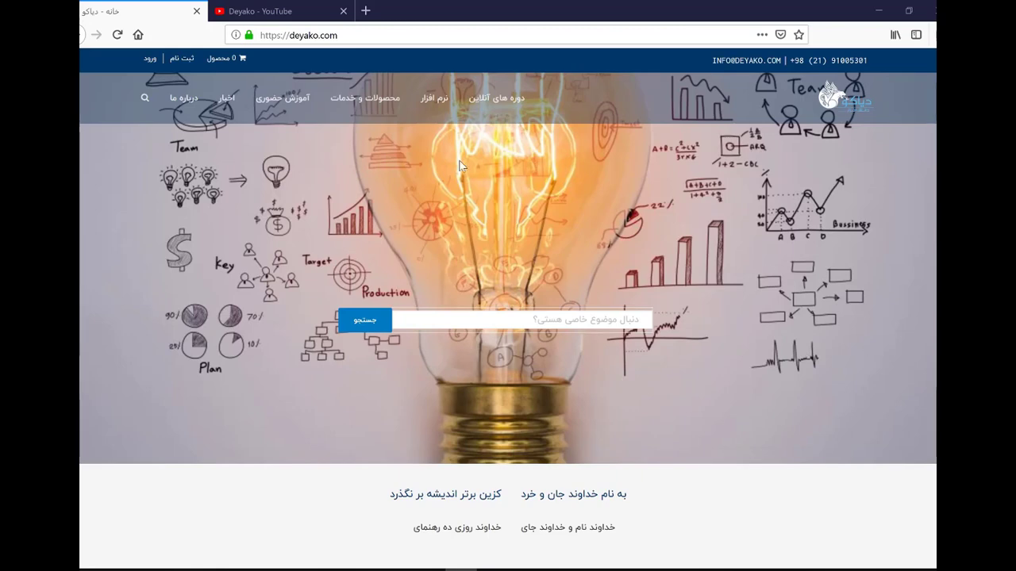
Switch to the Deyako - YouTube tab in Firefox
left_click(287, 11)
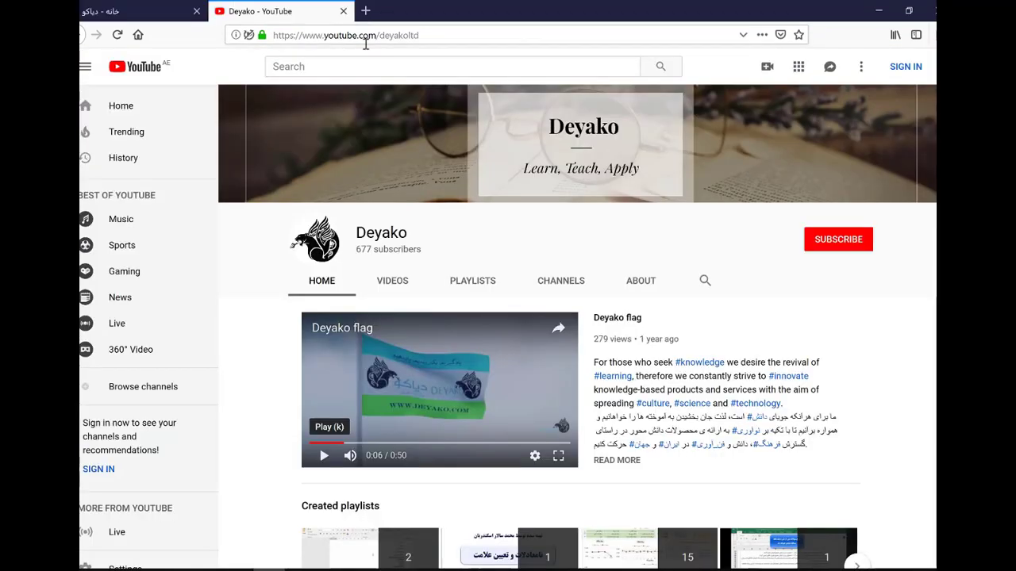